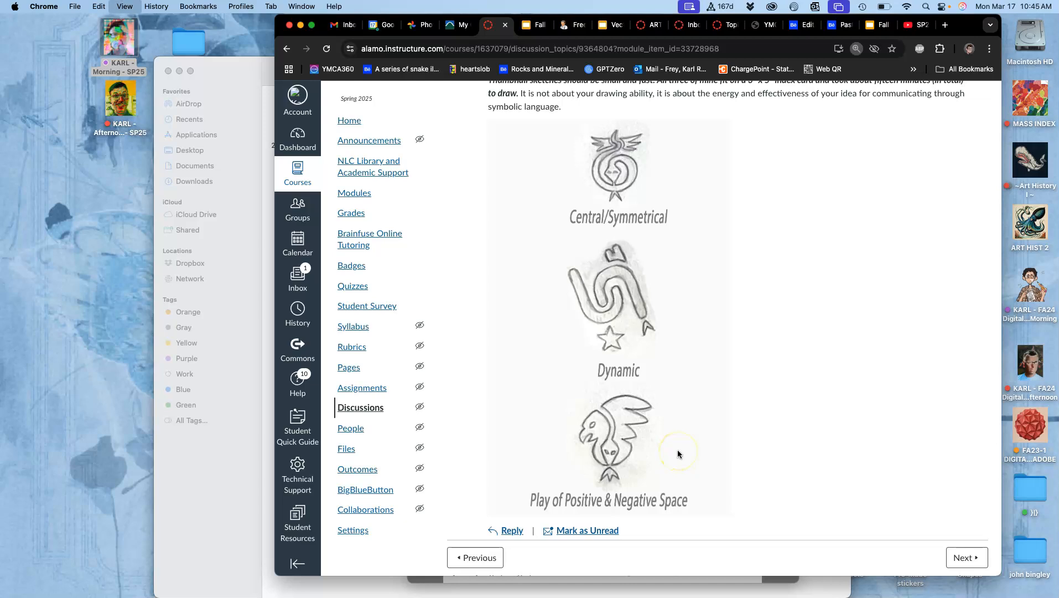
- Enlarge the discussion page and capture a screenshot of only the Play of Positive & Negative Space sketch
key(super+equal)
key(super+equal)
scroll(678, 450, down, 5)
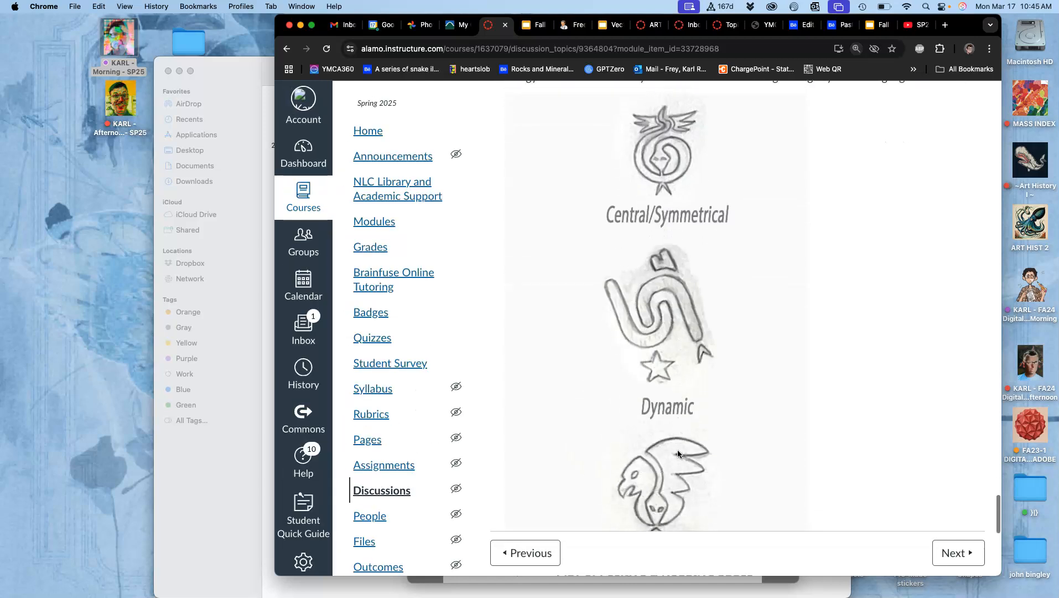
scroll(679, 454, down, 1)
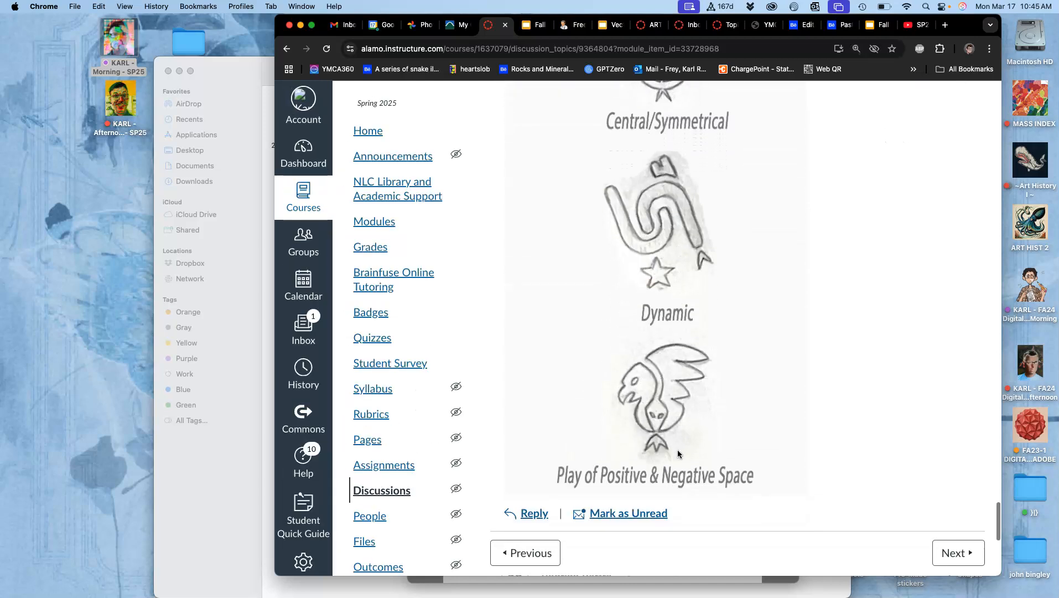
key(super+equal)
scroll(678, 450, down, 4)
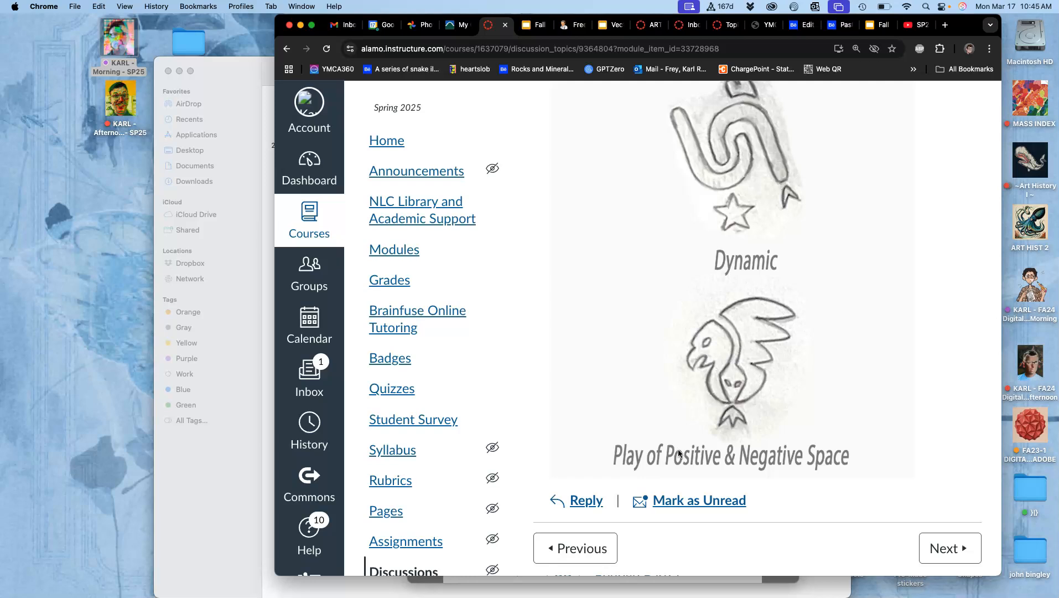
drag(818, 443, 812, 442)
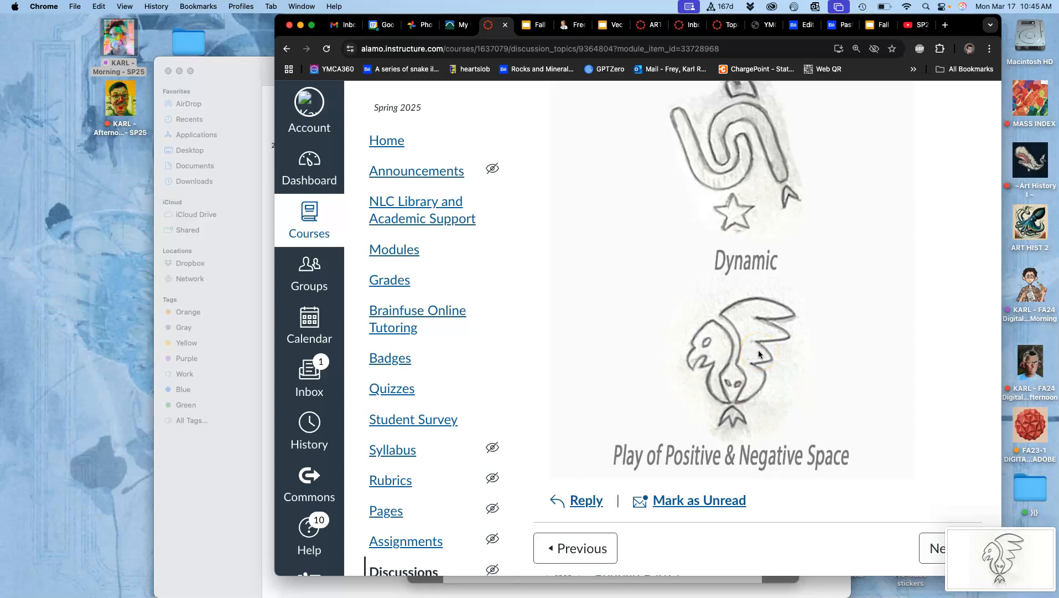
- Open the new sketch screenshot from the desktop in Photoshop
key(F11)
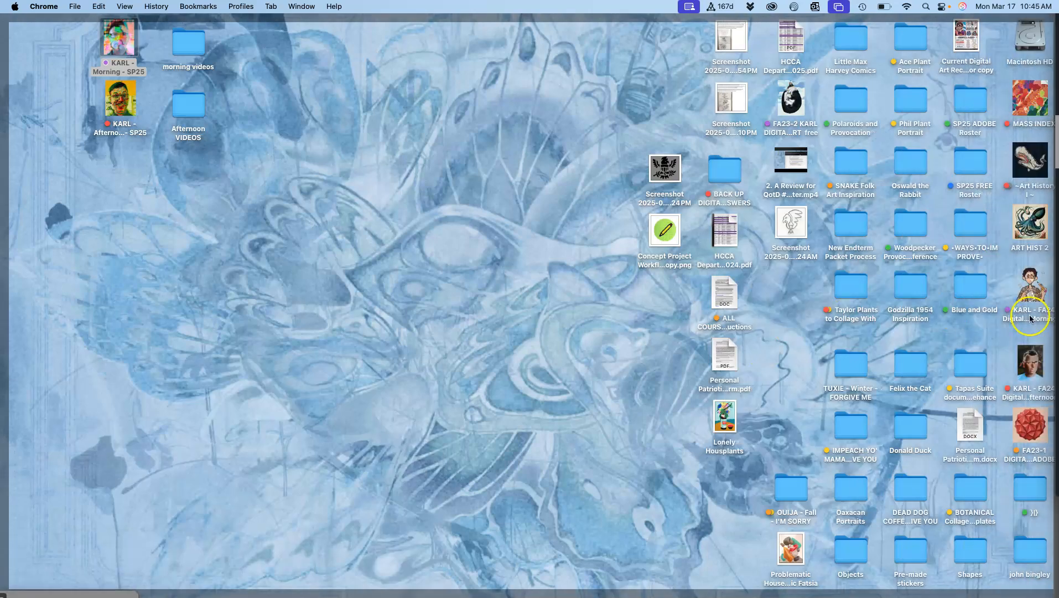
right_click(793, 227)
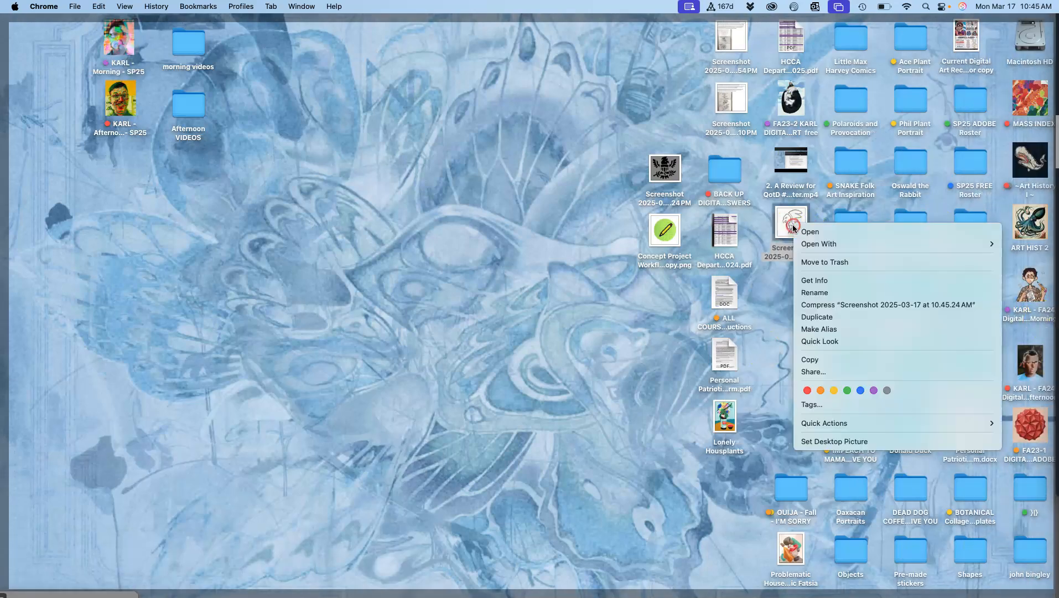
mouse_move(805, 245)
click(767, 299)
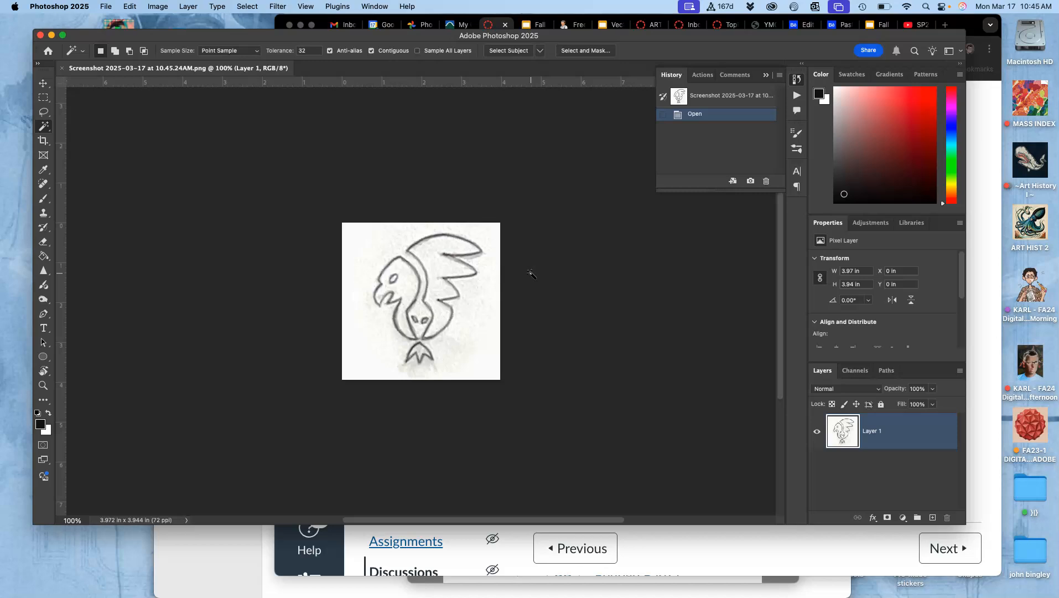
- Examine the sketch's pixel detail and line quality up close, ending with the whole drawing in view at 200%
key(super+equal)
key(super+equal)
key(super+equal)
key(super+equal)
key(super+equal)
key(super+equal)
key(super+equal)
key(super+equal)
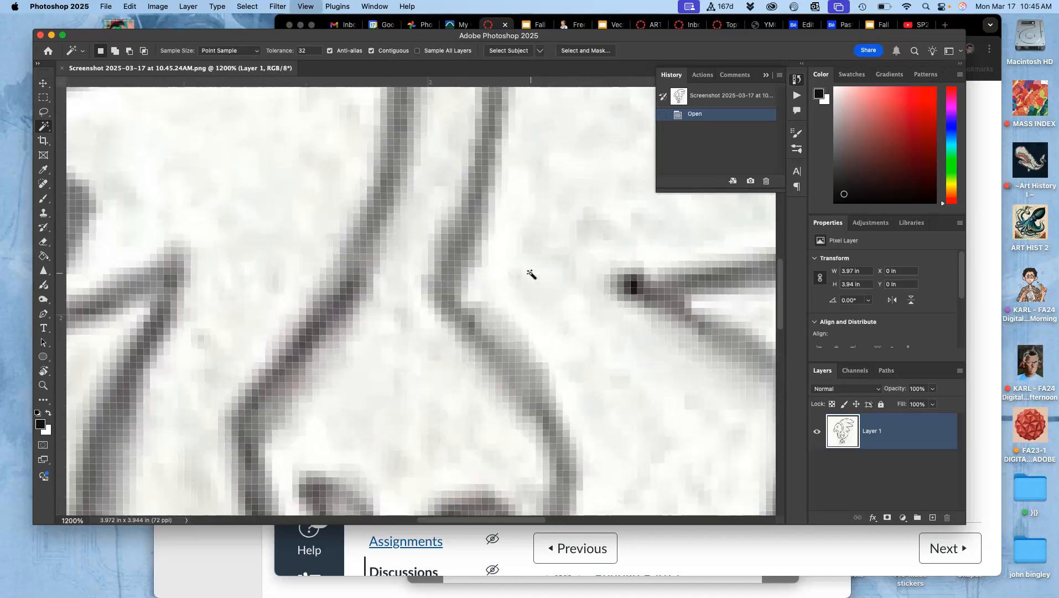
key(super+minus)
key(super+minus)
key(super+minus)
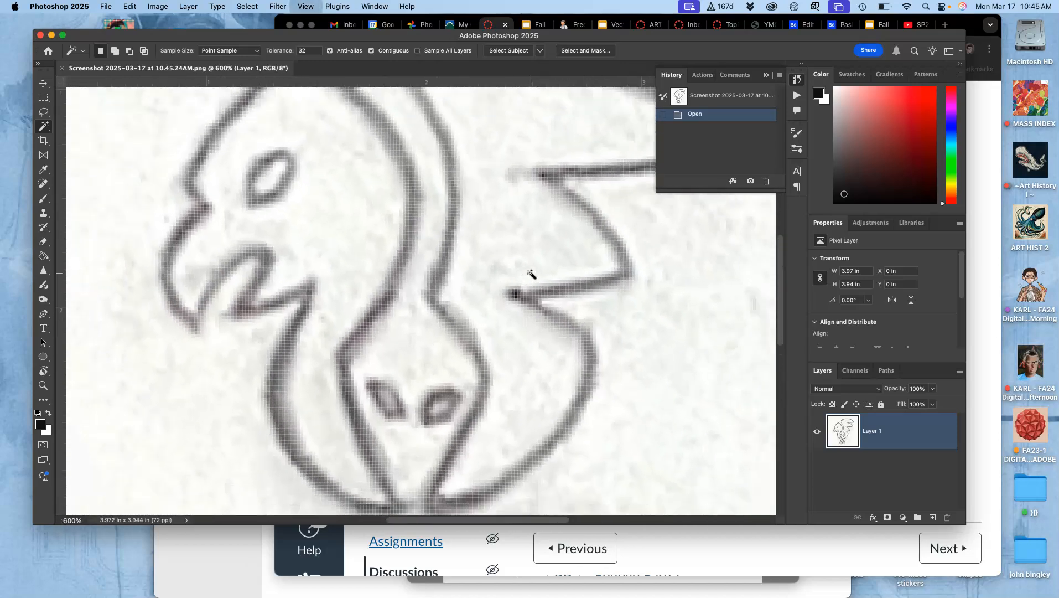
key(super+minus)
key(super+minus)
key(super+minus)
key(super+minus)
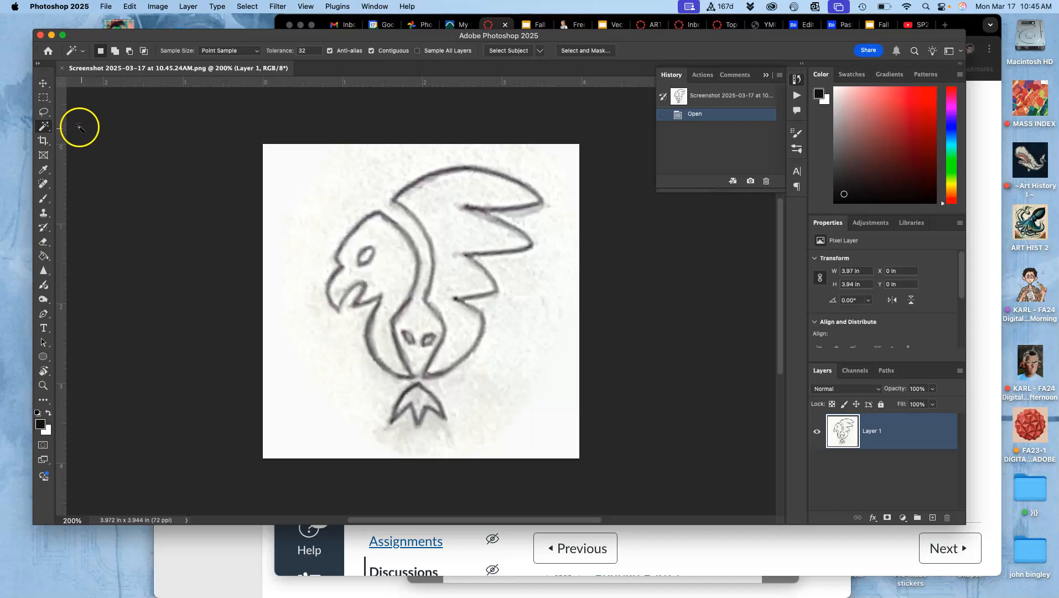
- Place a vertical guide through the sketch's centre and a horizontal guide just above the snake head
click(44, 84)
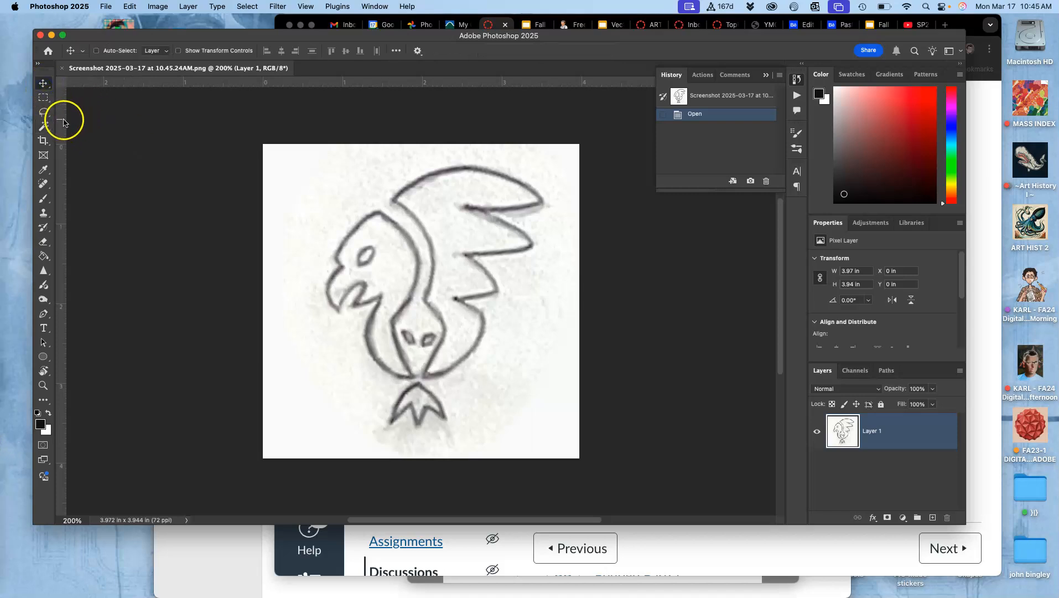
drag(61, 122, 417, 168)
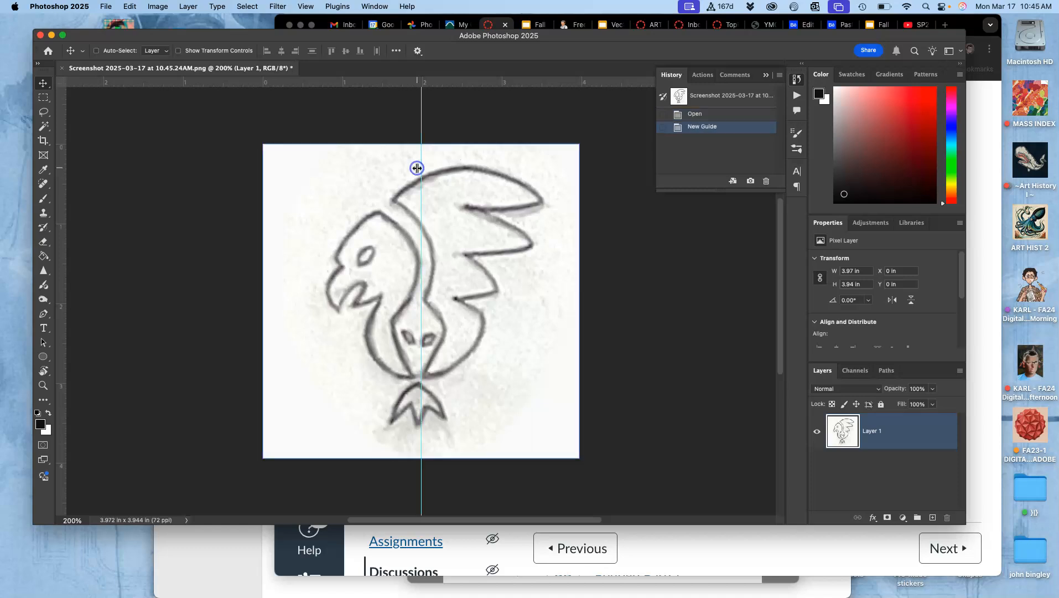
drag(434, 84, 454, 294)
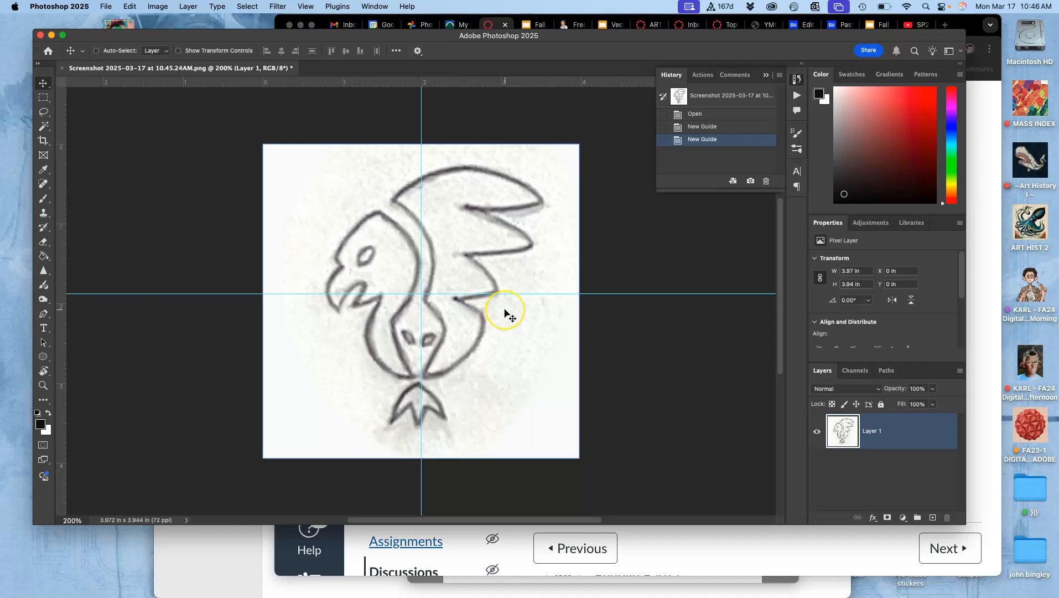
- Duplicate the sketch layer and distort the copy, pulling its lower-right corner slightly outward and its upper-left corner slightly down
key(super+j)
key(super+t)
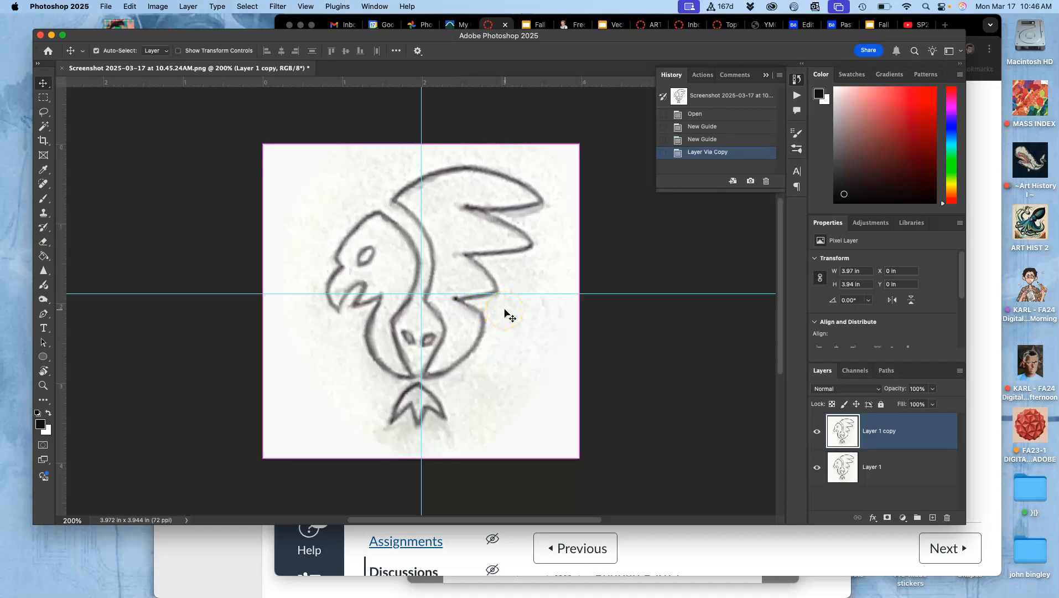
right_click(456, 257)
click(477, 315)
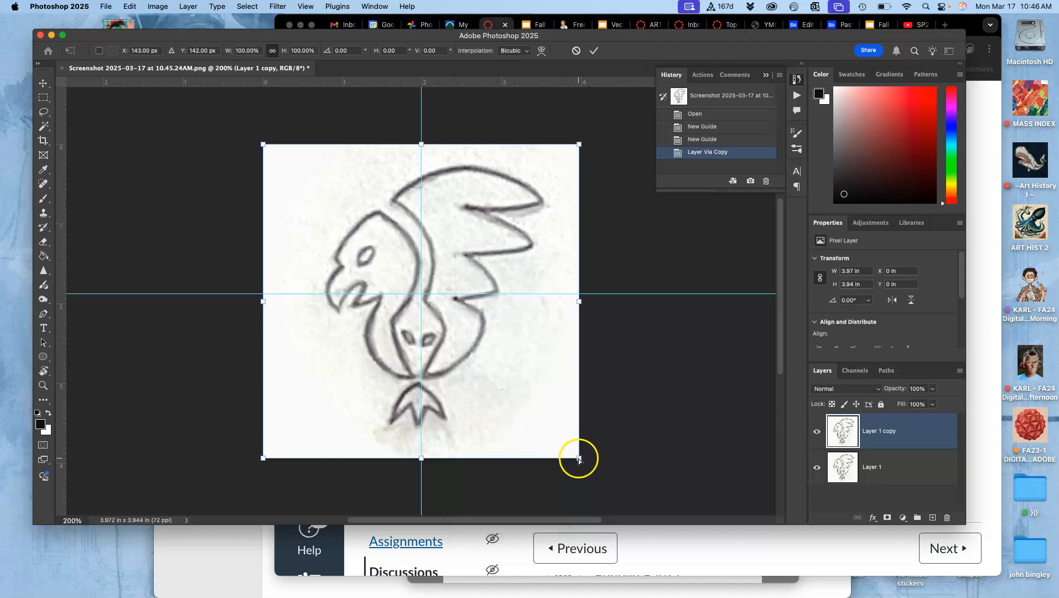
drag(579, 458, 588, 461)
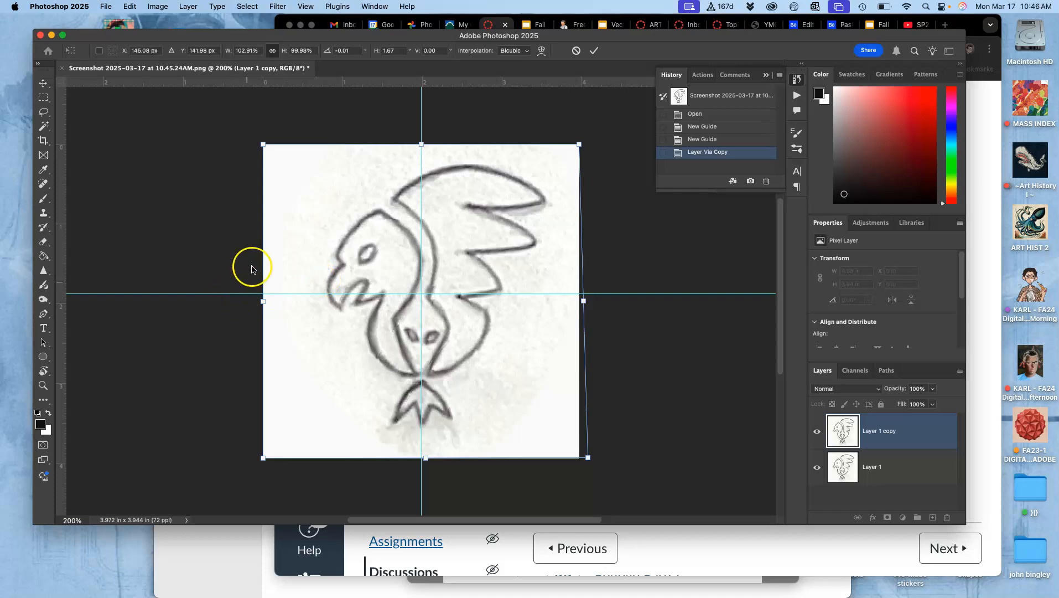
drag(261, 144, 264, 156)
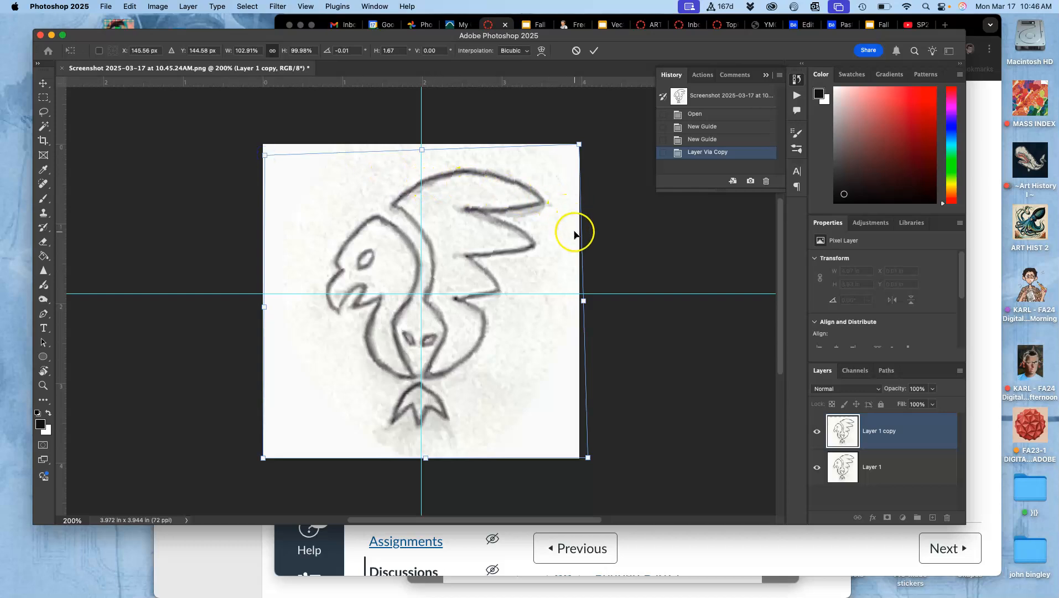
- Align the distorted copy's snake head and tail with the vertical guide, nudging the copy 3 px right, and apply the transform
right_click(389, 245)
drag(387, 247, 385, 244)
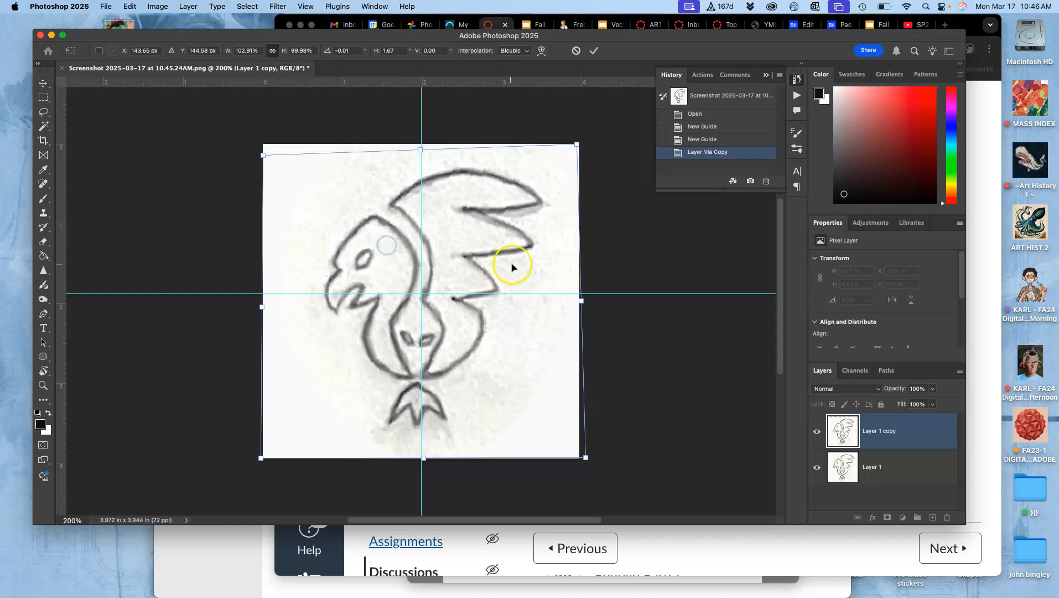
drag(514, 266, 520, 268)
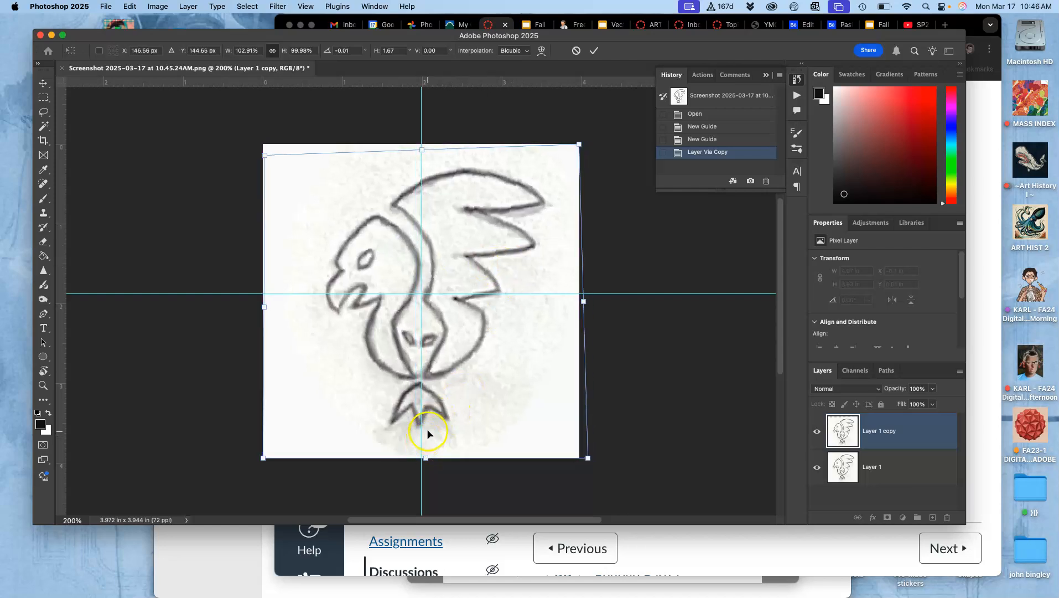
drag(429, 431, 432, 431)
drag(422, 399, 420, 401)
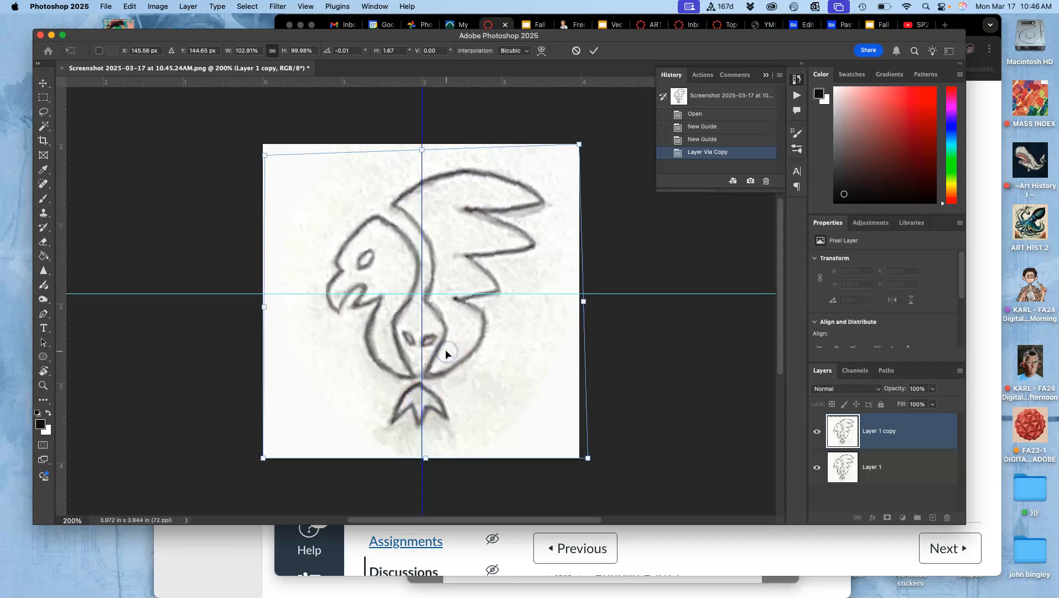
key(Right)
key(Right)
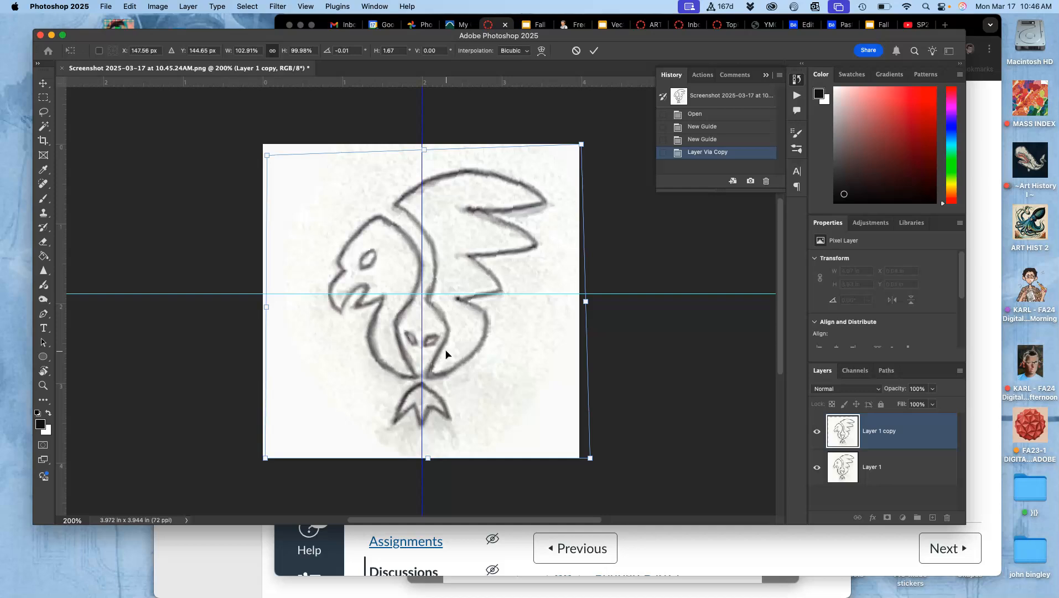
key(Right)
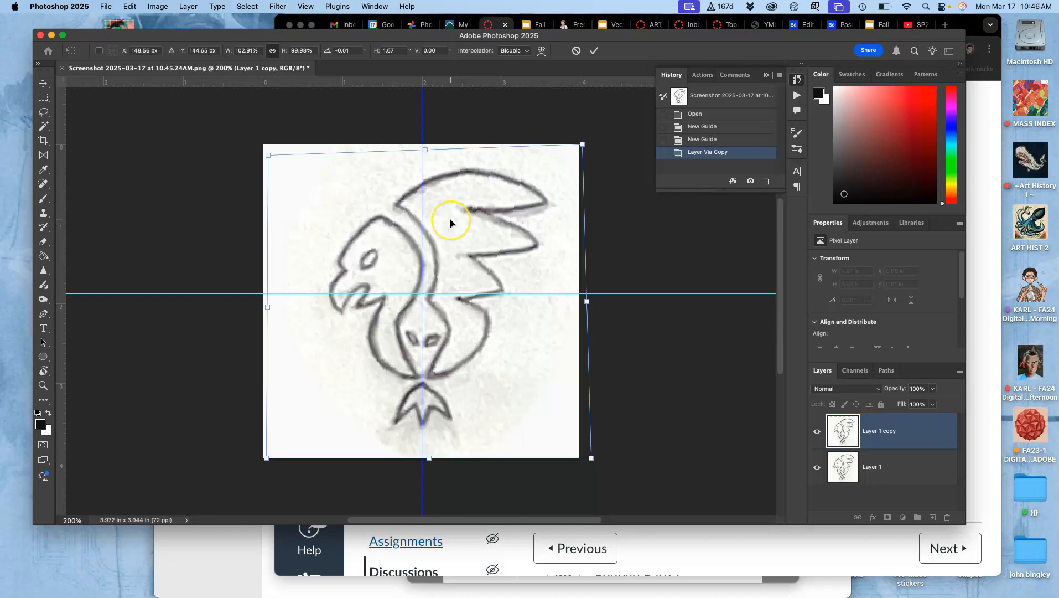
key(super+equal)
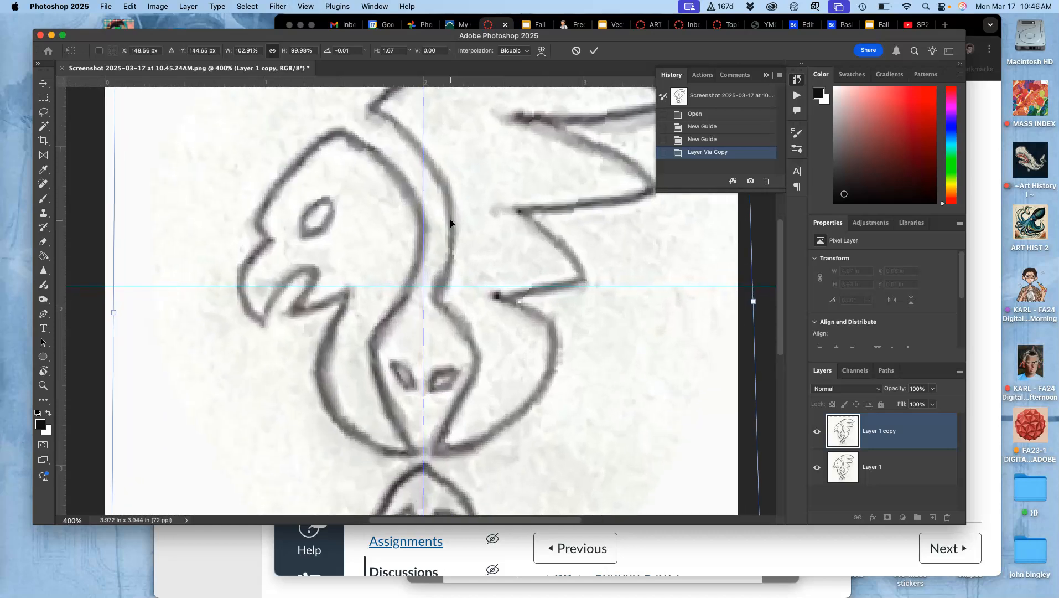
key(Return)
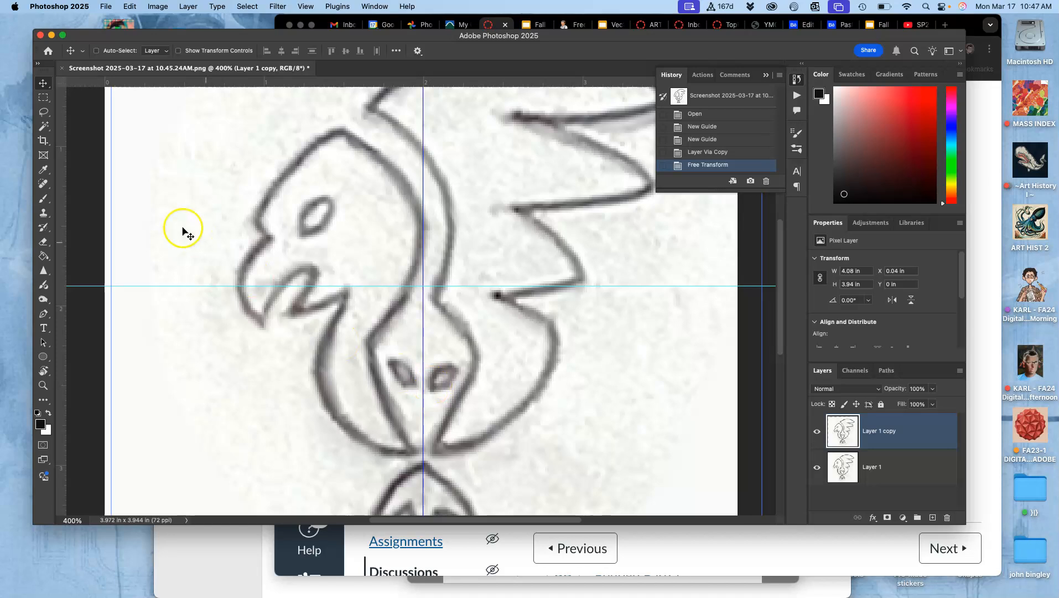
- Lasso the right half of the snake head along the vertical guide and copy it to a new layer
click(44, 112)
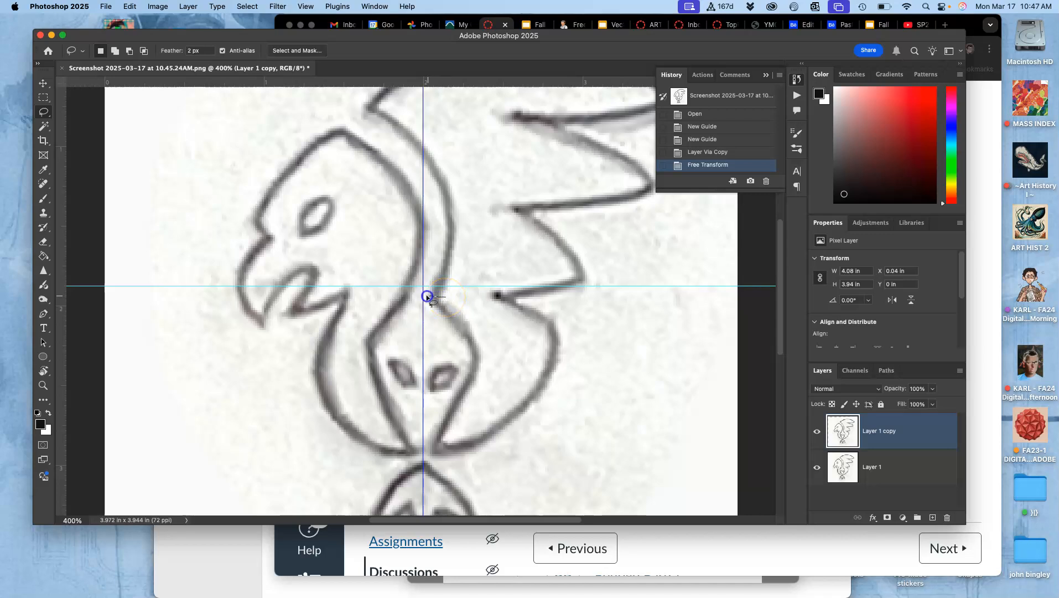
drag(423, 299, 423, 427)
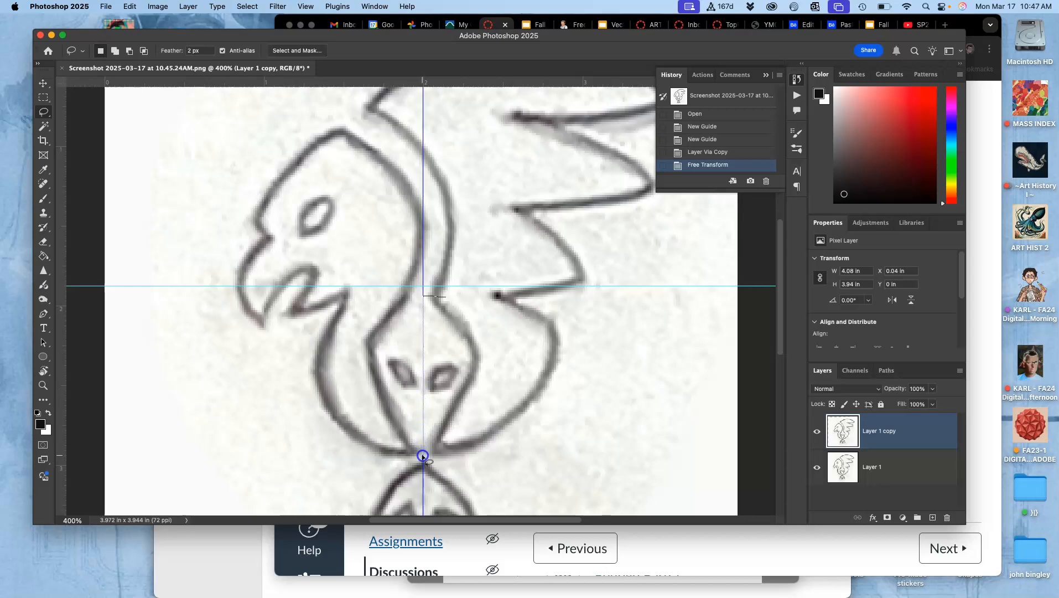
mouse_move(458, 461)
mouse_down()
mouse_move(485, 346)
mouse_move(473, 305)
mouse_move(454, 296)
mouse_up()
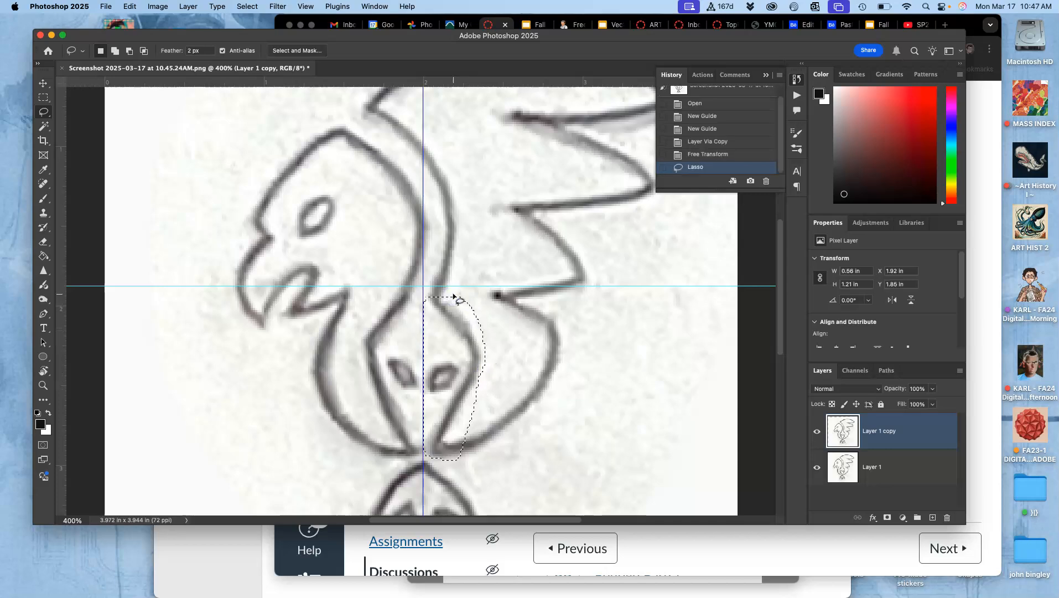
key(super+j)
- Flip the copied half-head horizontally, align it as the head's left half, and apply the transform
key(super+t)
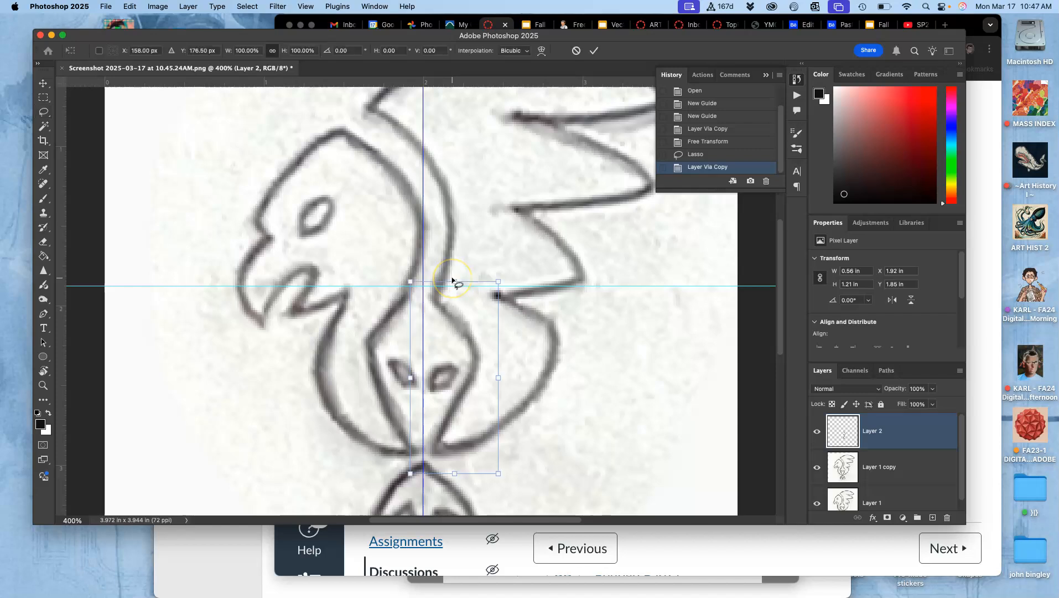
right_click(446, 317)
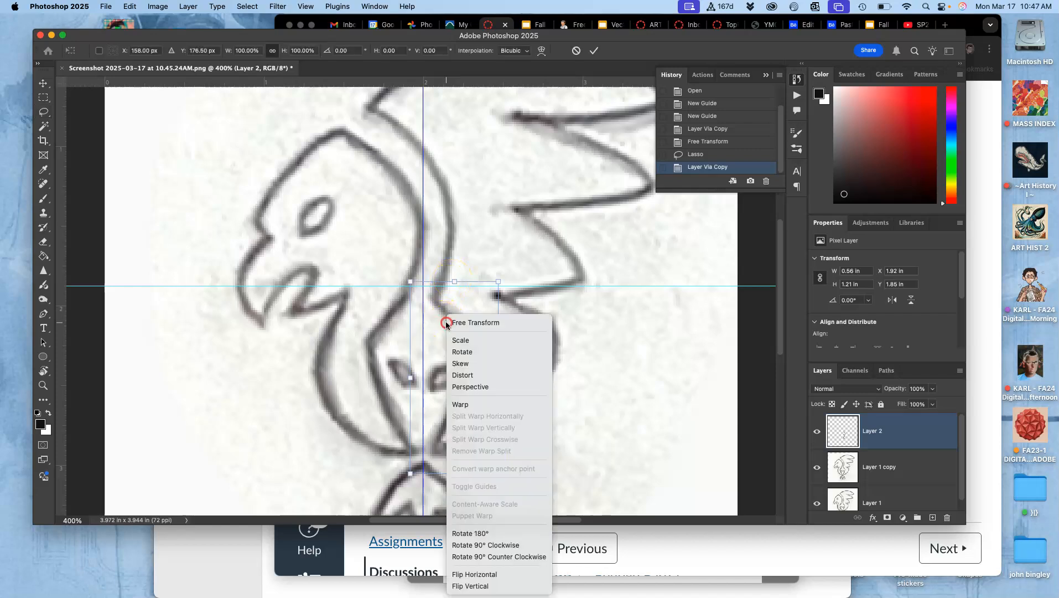
click(474, 574)
drag(460, 376, 397, 373)
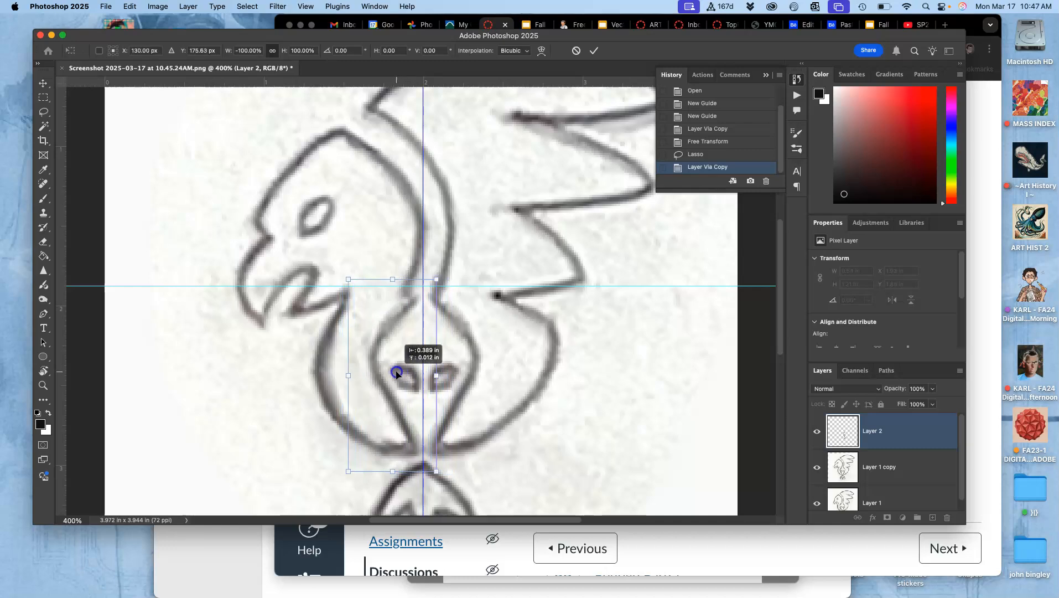
key(Left)
key(Left)
key(Right)
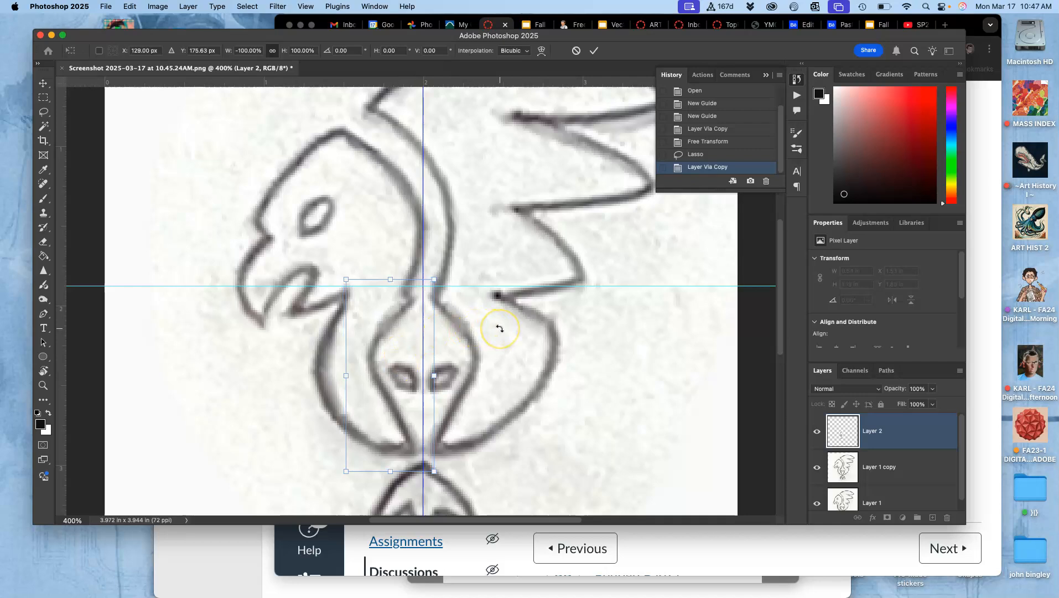
key(Return)
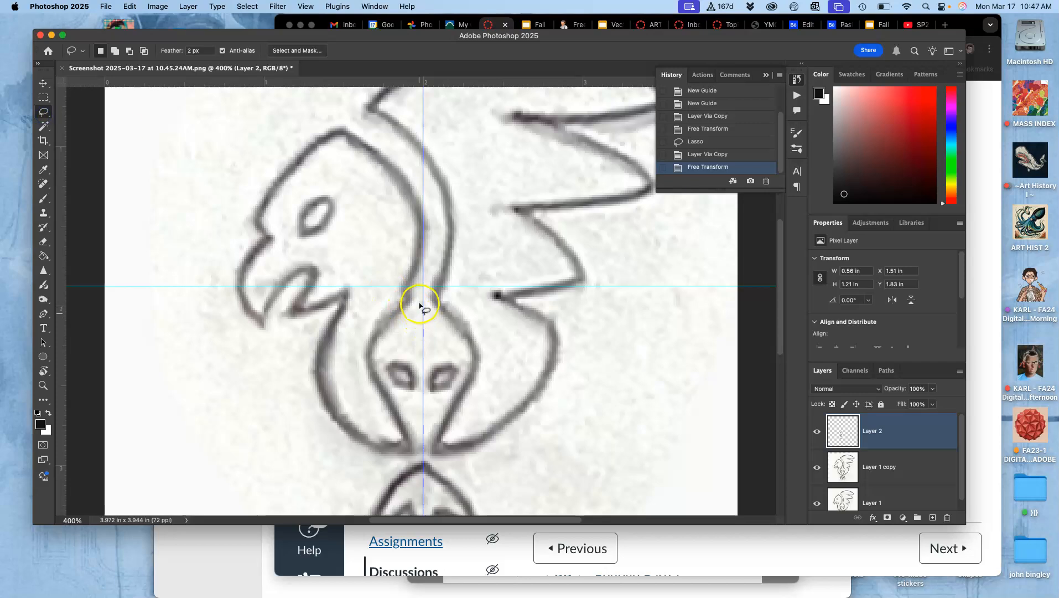
- Clear the selected vertical guide and the lassoed upper part of the mirrored half-head at the neck, and deselect
mouse_move(421, 290)
mouse_down()
mouse_move(409, 283)
mouse_move(387, 301)
mouse_move(380, 323)
mouse_move(416, 321)
mouse_move(422, 308)
mouse_up()
key(BackSpace)
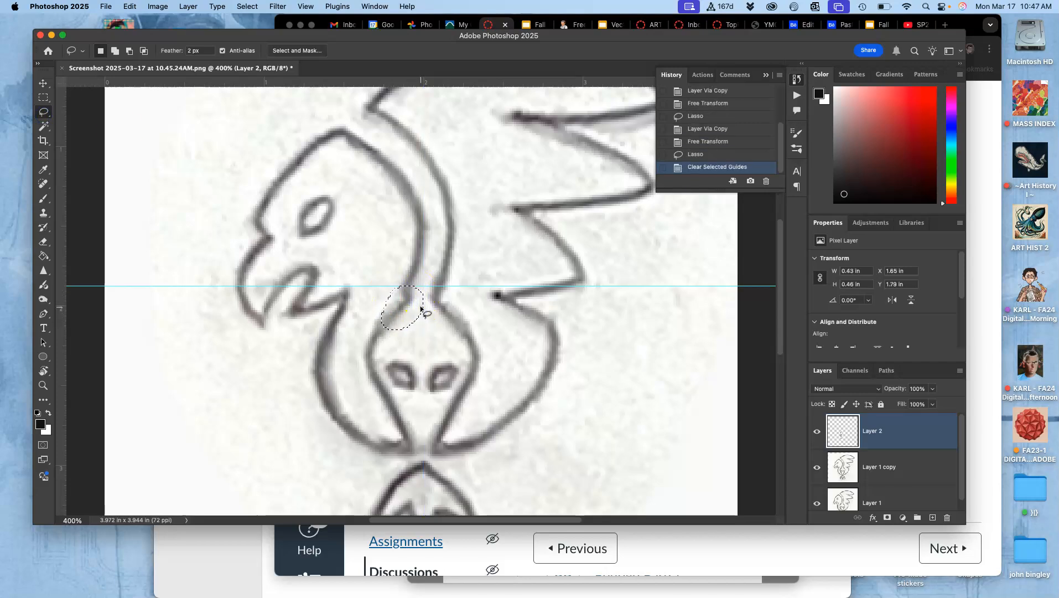
key(BackSpace)
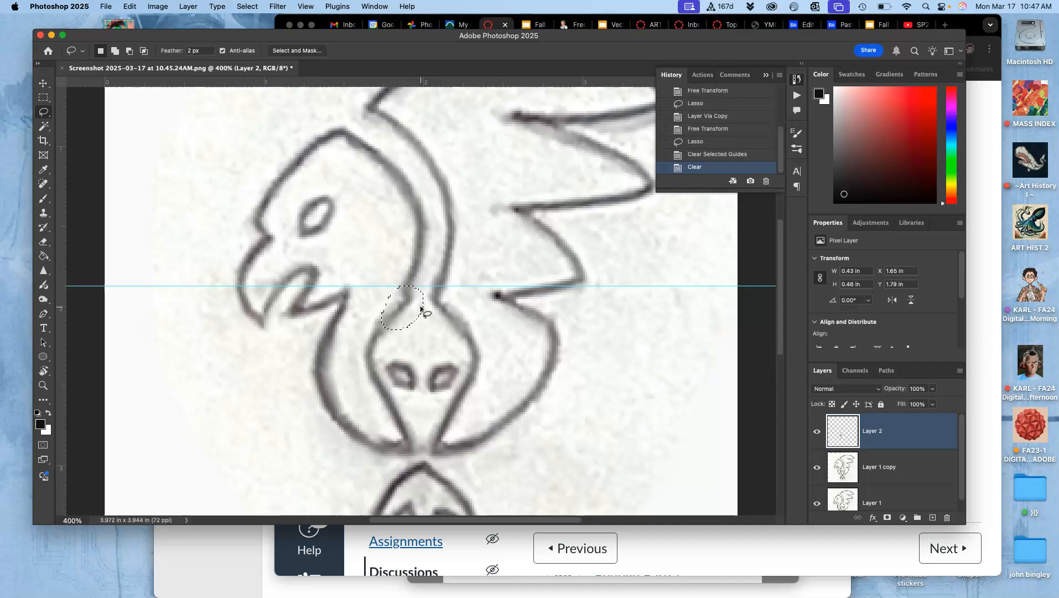
drag(495, 304, 513, 325)
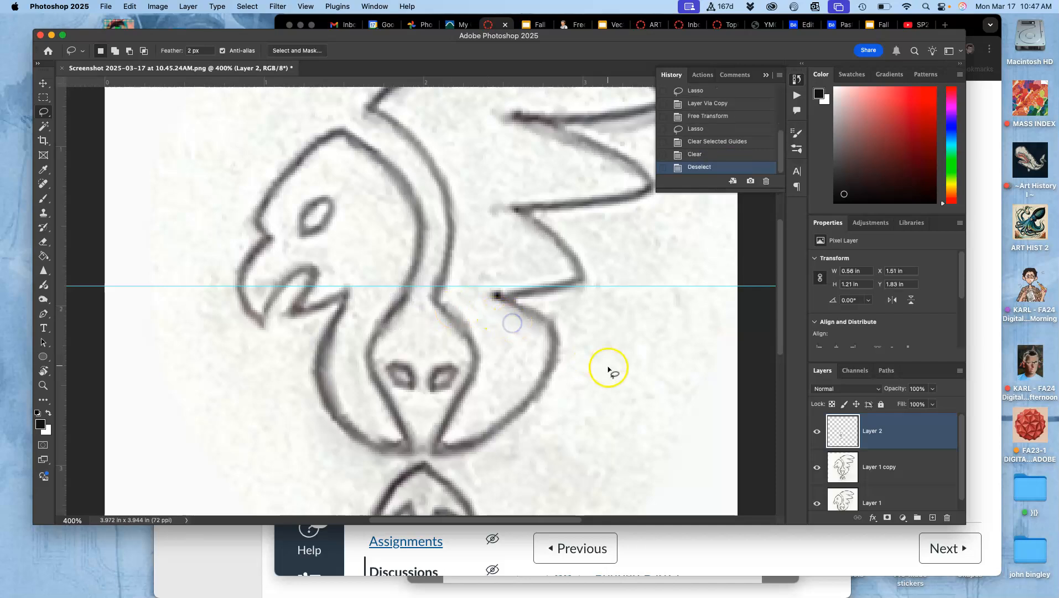
- Compare the snake head with and without the mirrored left half by toggling Layer 2's visibility
key(super+minus)
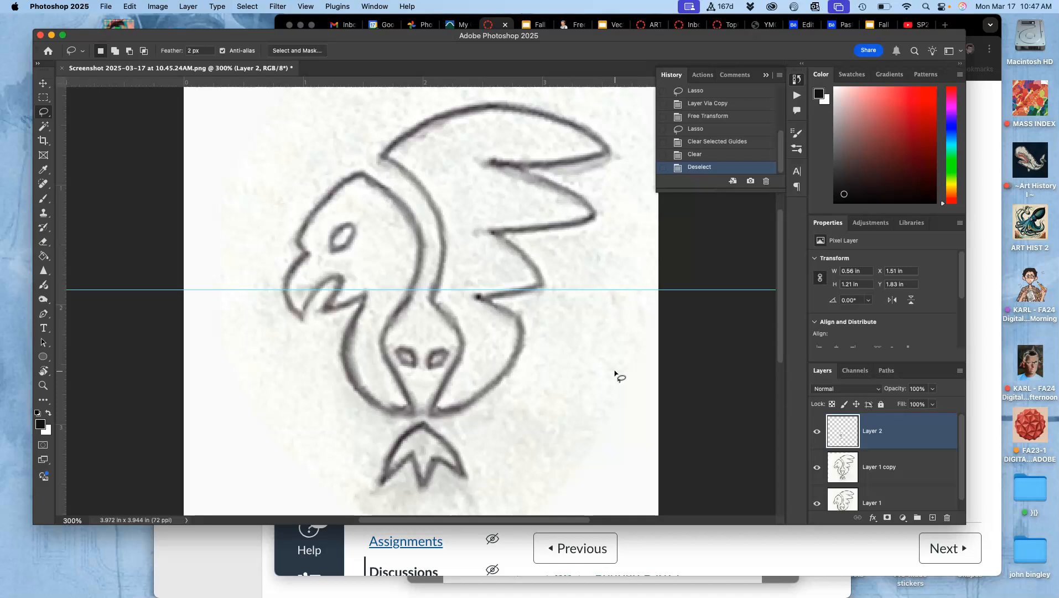
click(817, 435)
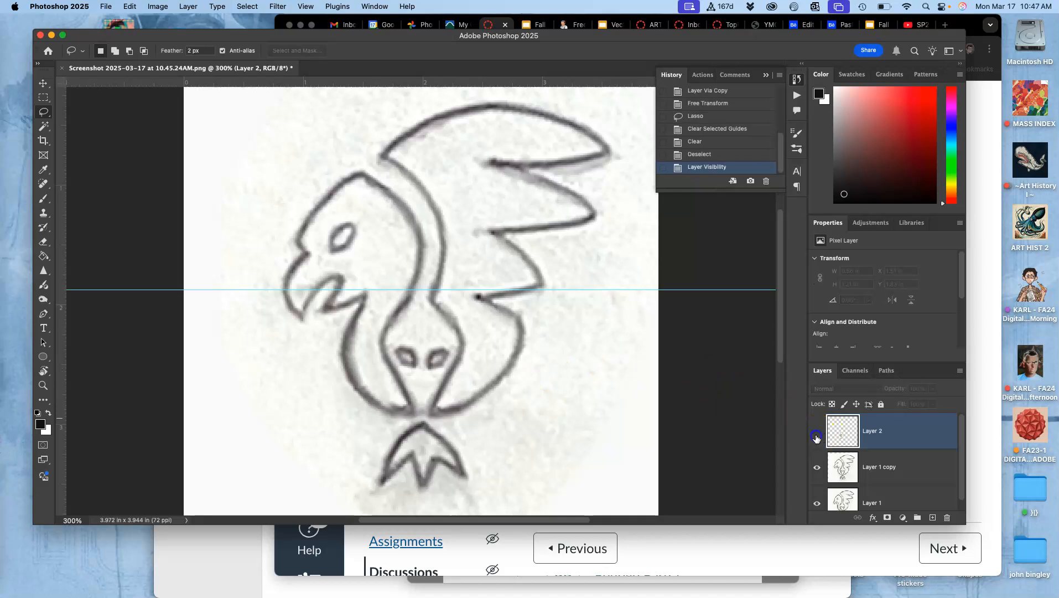
click(816, 437)
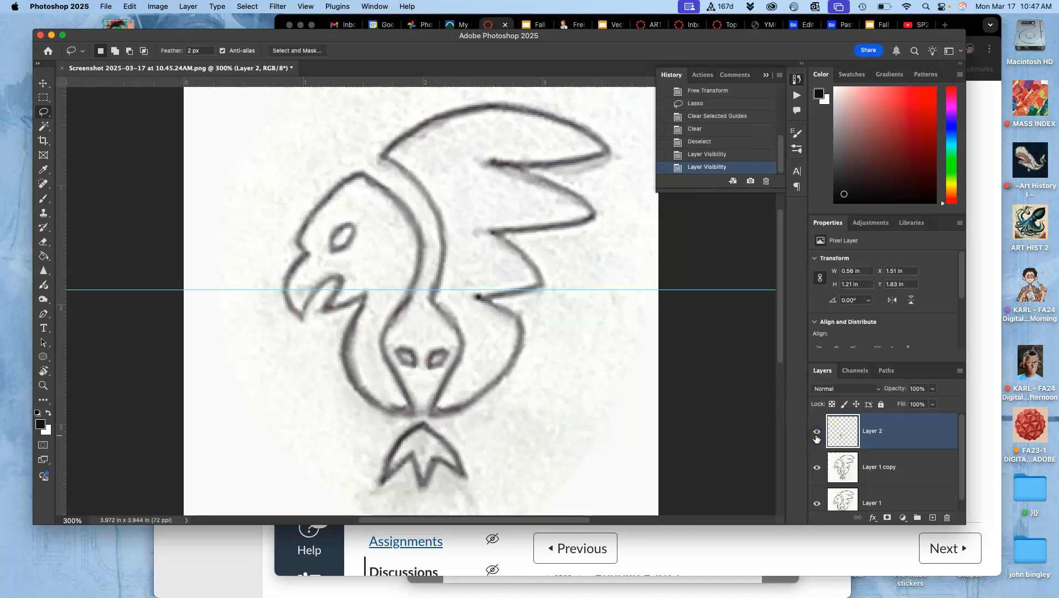
click(816, 437)
click(816, 437)
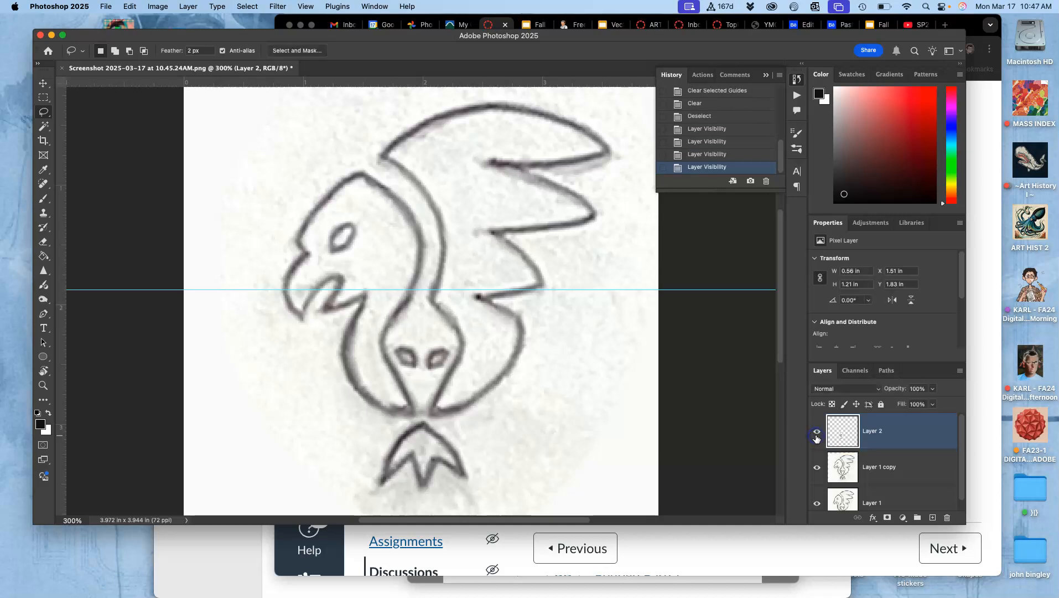
click(816, 437)
click(816, 437)
click(816, 437)
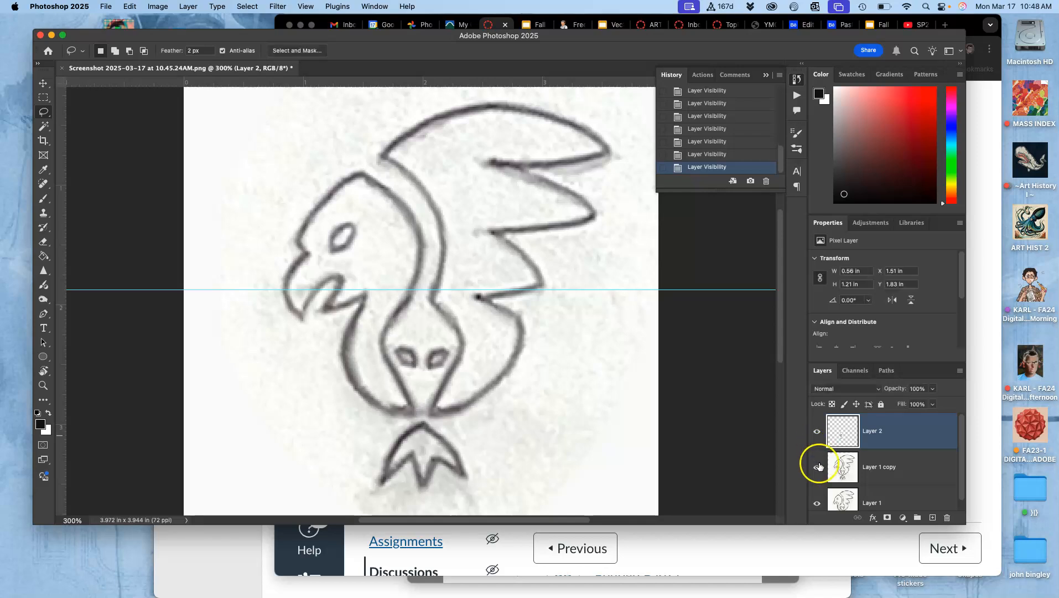
- Hide Layer 2 and display the grid over the sketch with Layer 1 copy active
click(817, 432)
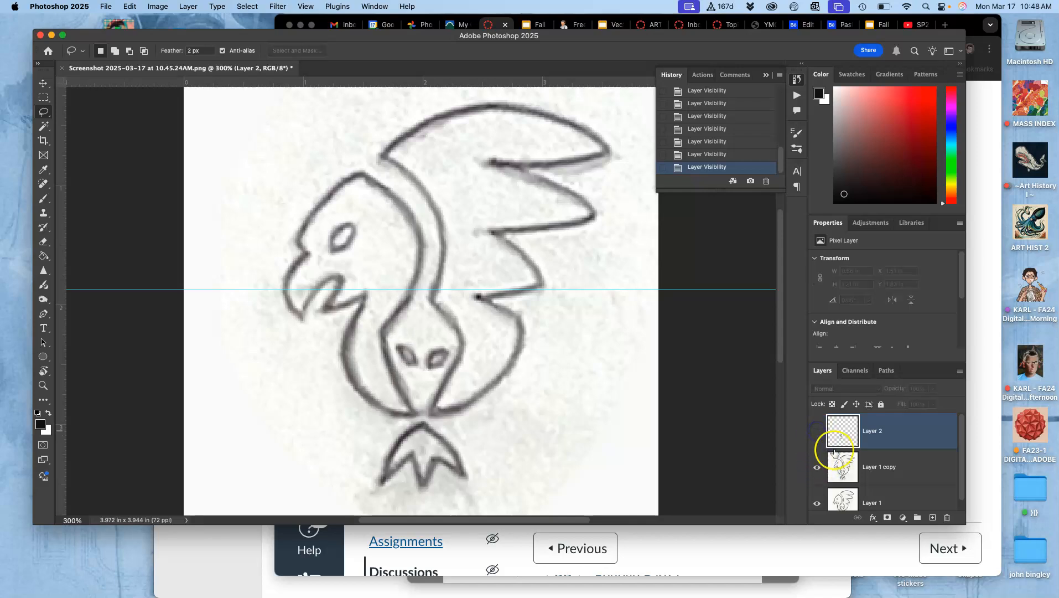
click(869, 464)
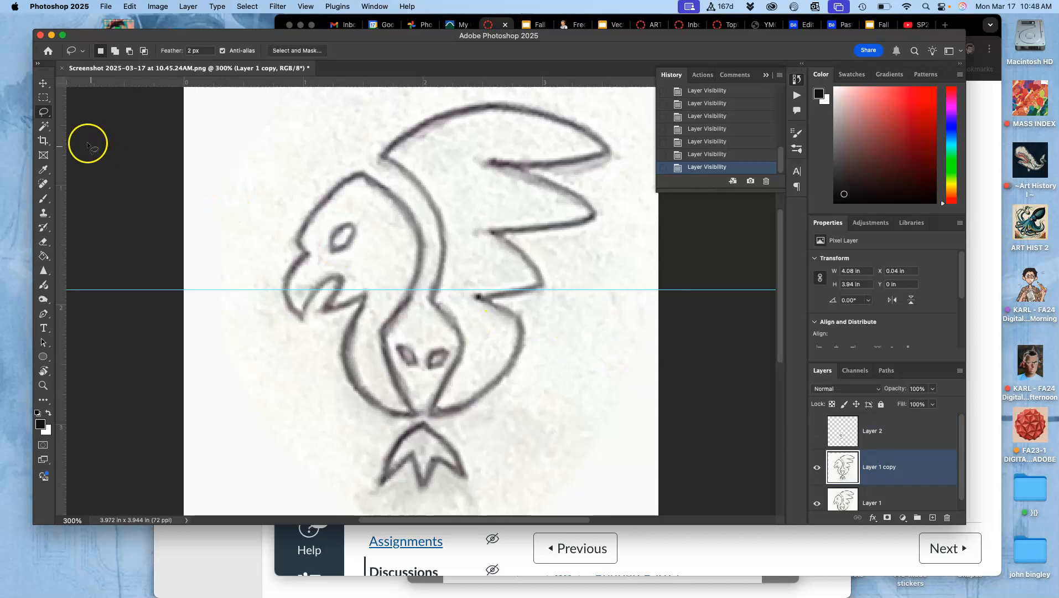
key(super+semicolon)
key(super+semicolon)
key(super+apostrophe)
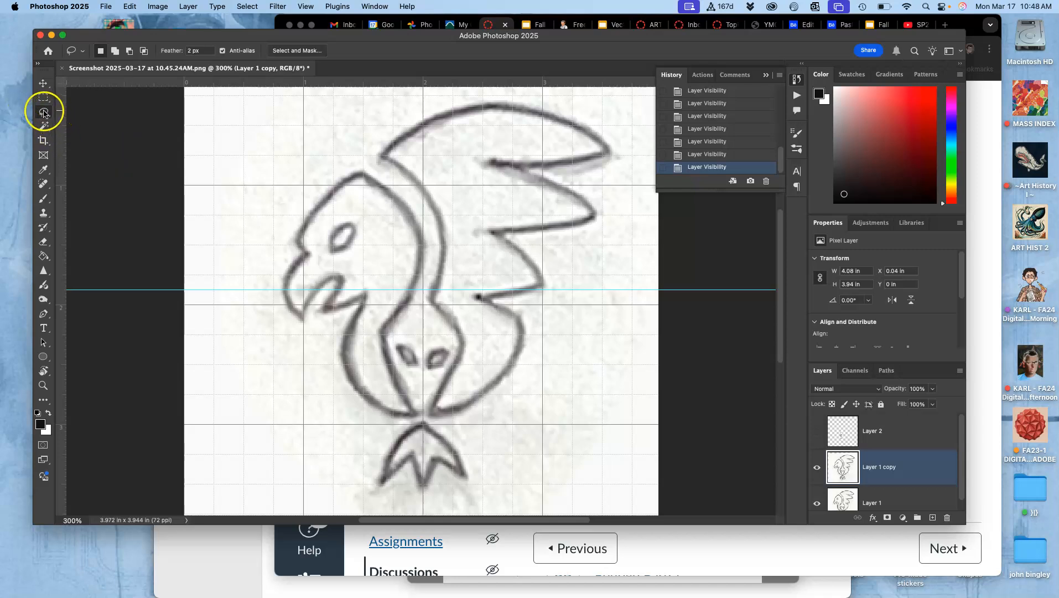
- Lasso the left half of the snake head on Layer 1 copy along the central grid line and copy it to a new layer
mouse_move(425, 308)
mouse_down()
mouse_move(421, 288)
mouse_move(388, 297)
mouse_move(368, 342)
mouse_move(378, 380)
mouse_up()
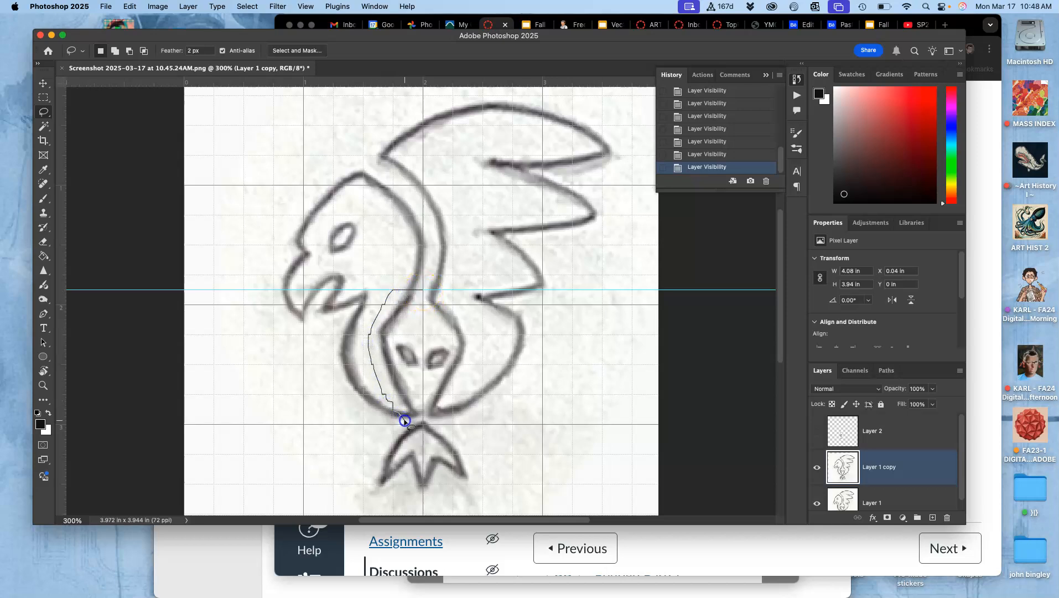
drag(423, 420, 424, 291)
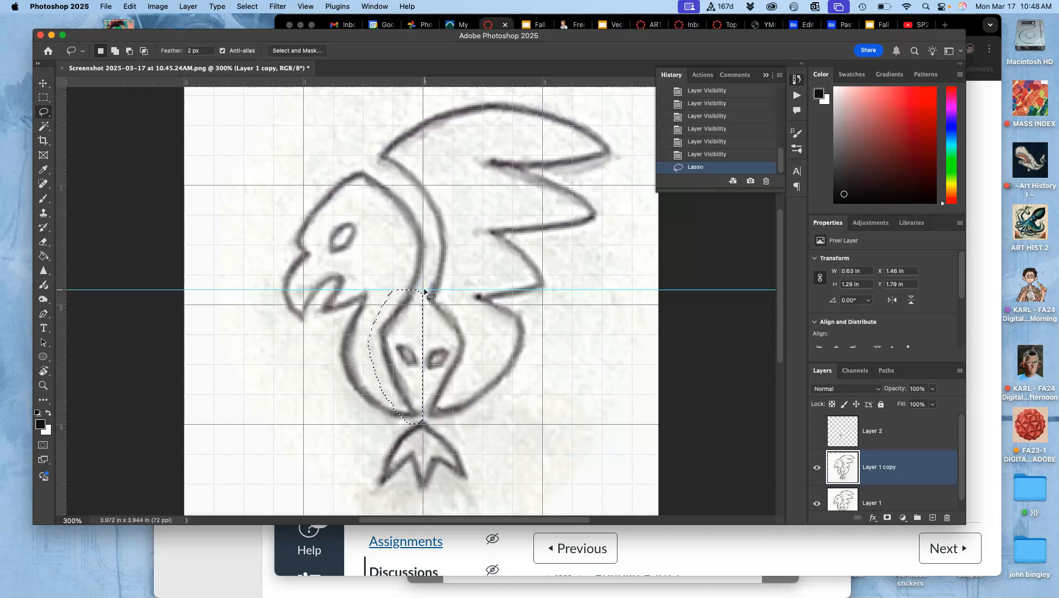
key(super+j)
- Flip the copied left half-head horizontally, move it into place as the head's right half, and apply the transform
key(super+t)
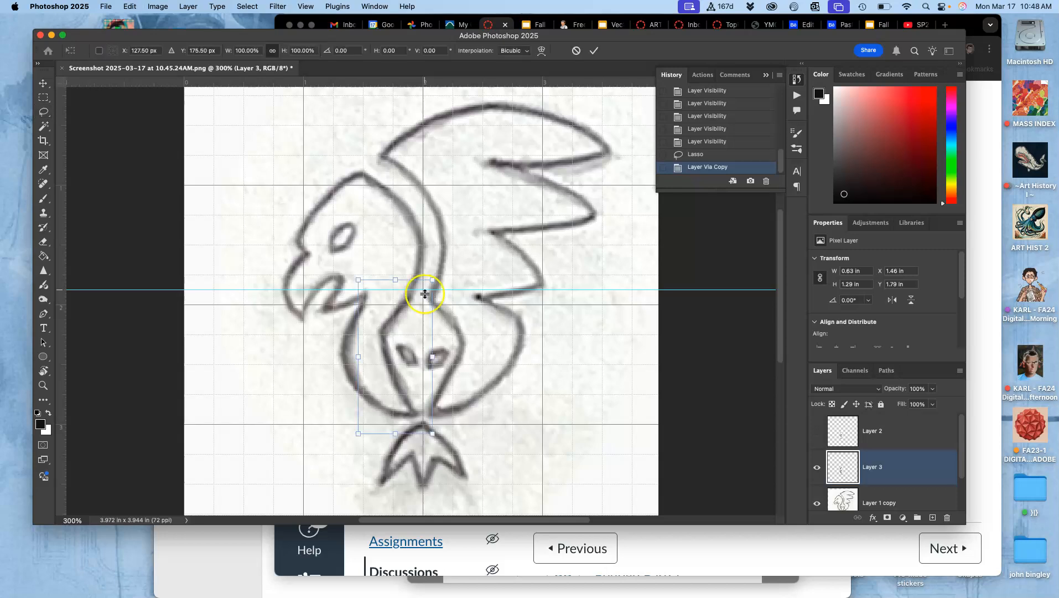
right_click(409, 316)
click(435, 574)
drag(393, 370, 445, 369)
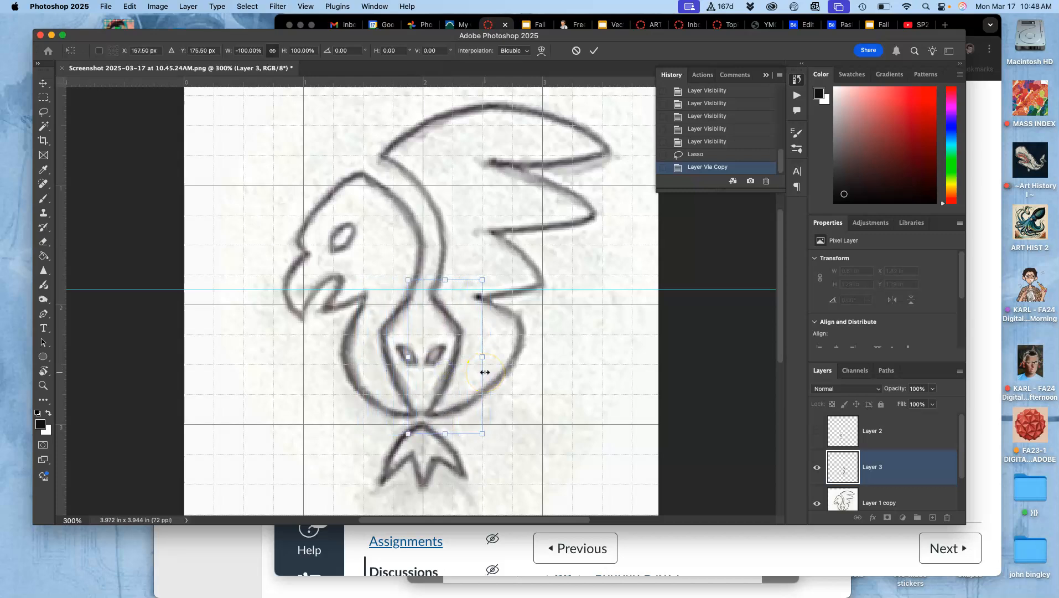
key(Right)
key(Return)
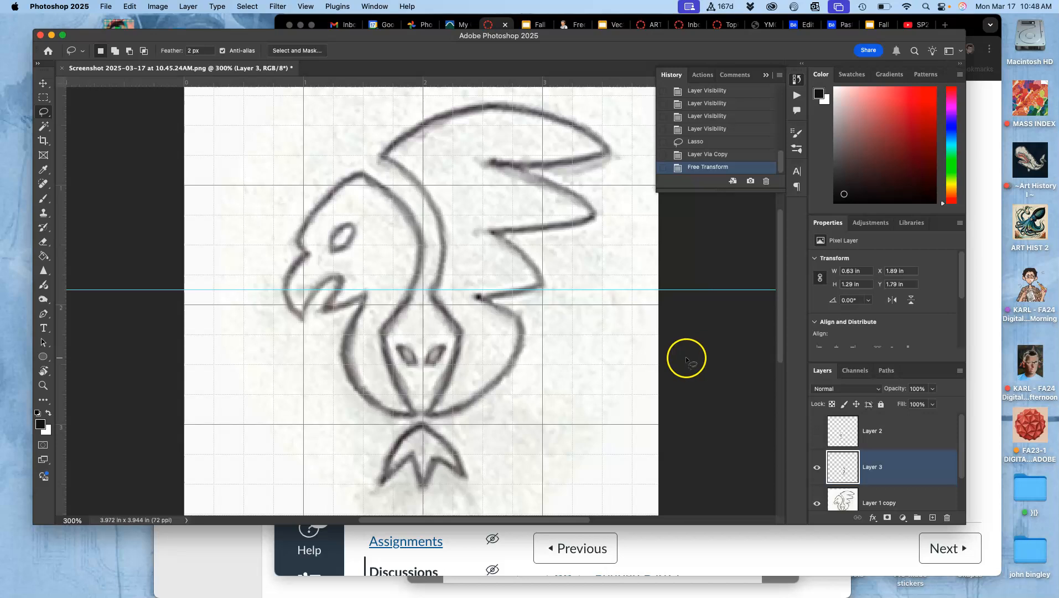
- Nudge the mirrored right half-head 2 px to the right with the Move tool to fine-tune its alignment
key(super+z)
key(super+shift+z)
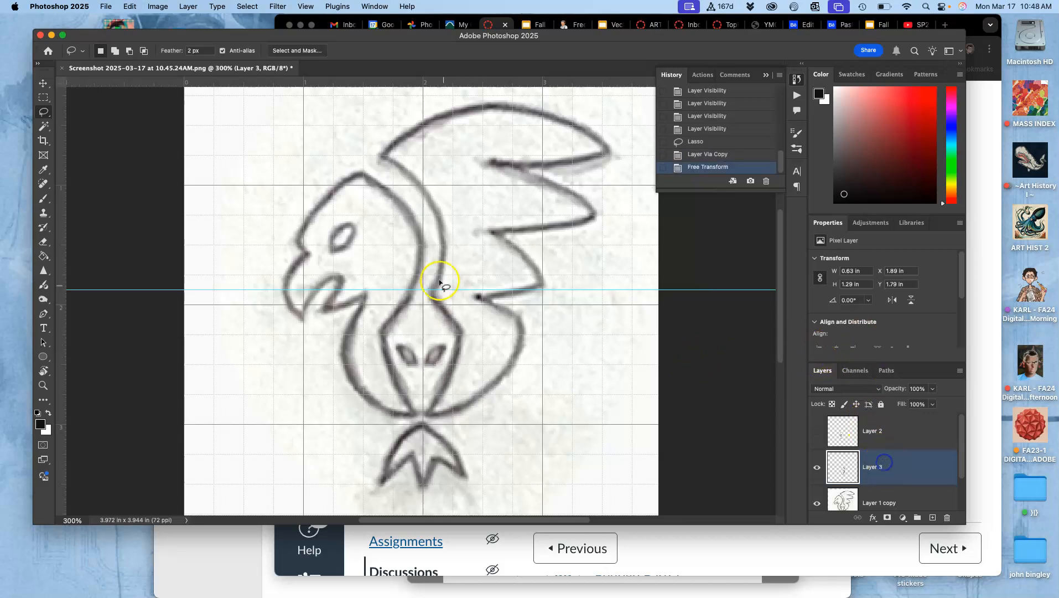
click(43, 83)
shift+super+click(544, 256)
key(Right)
key(Right)
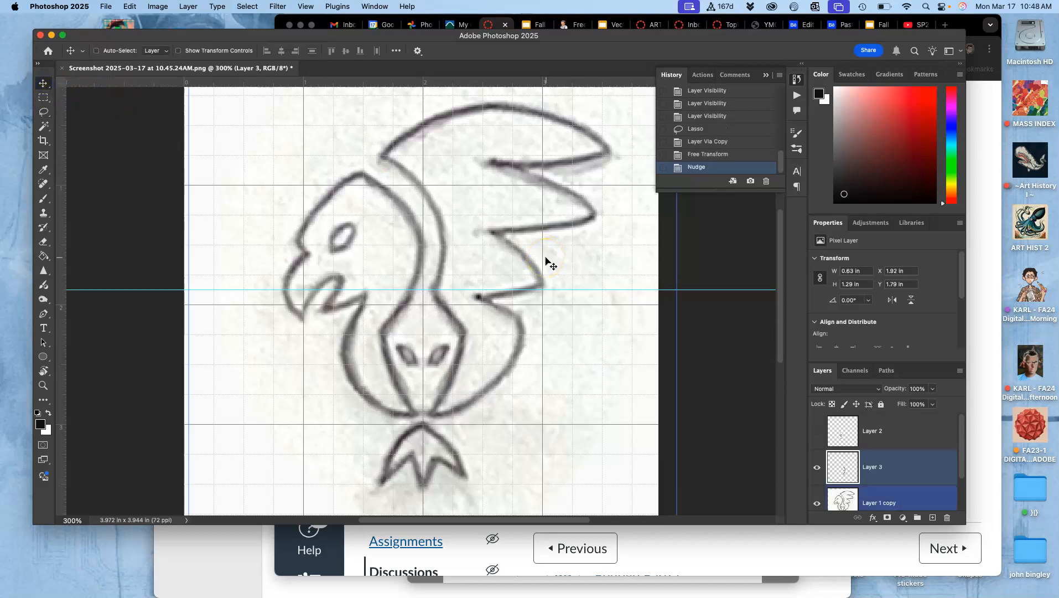
key(Right)
key(Left)
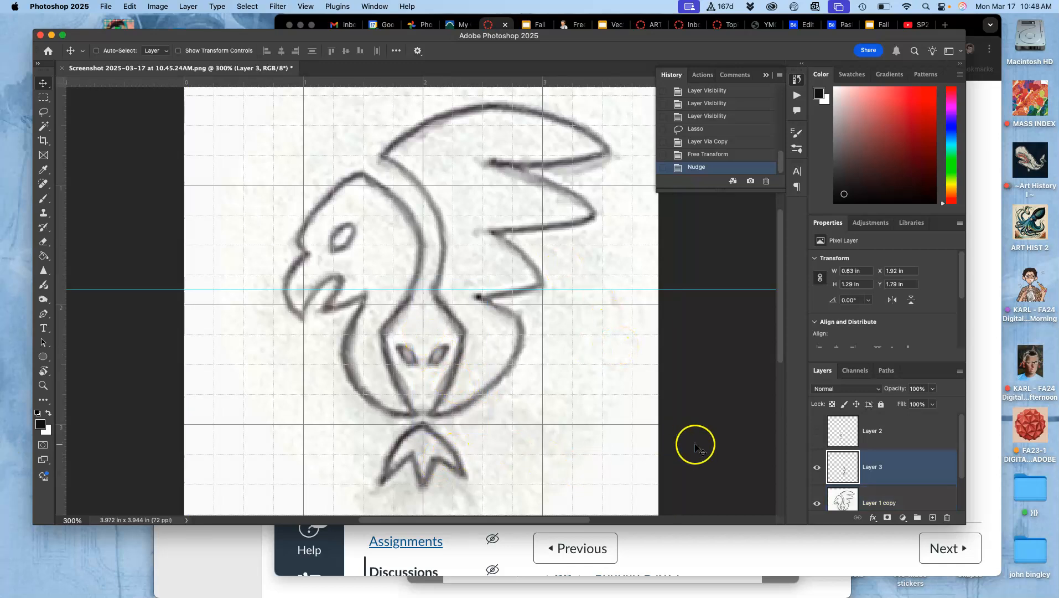
- Compare the two mirrored head versions by toggling Layer 2 and Layer 3, leaving only Layer 3's version shown, without guides or grid
click(818, 438)
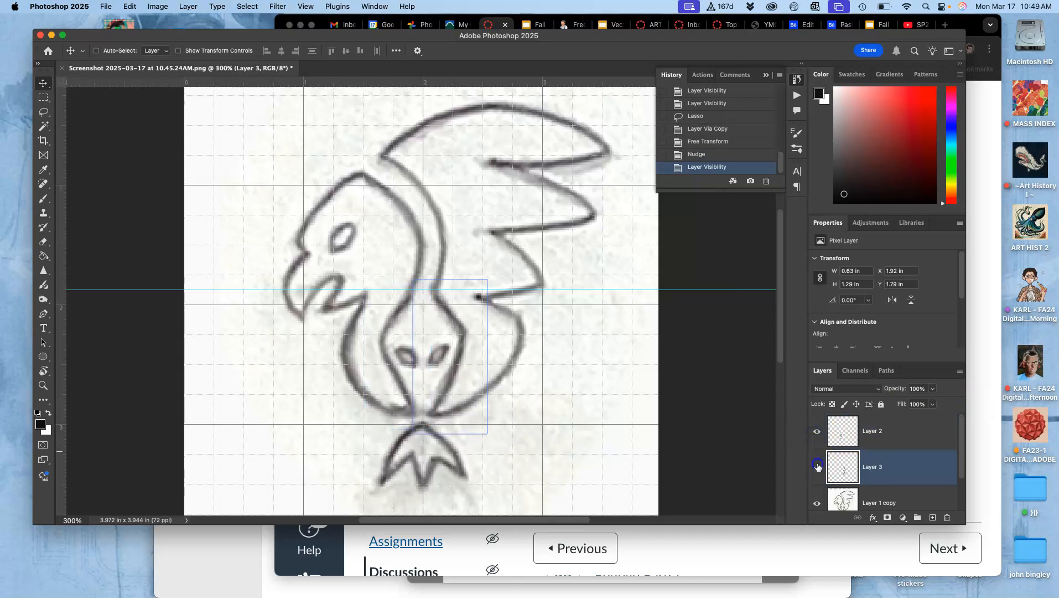
click(818, 467)
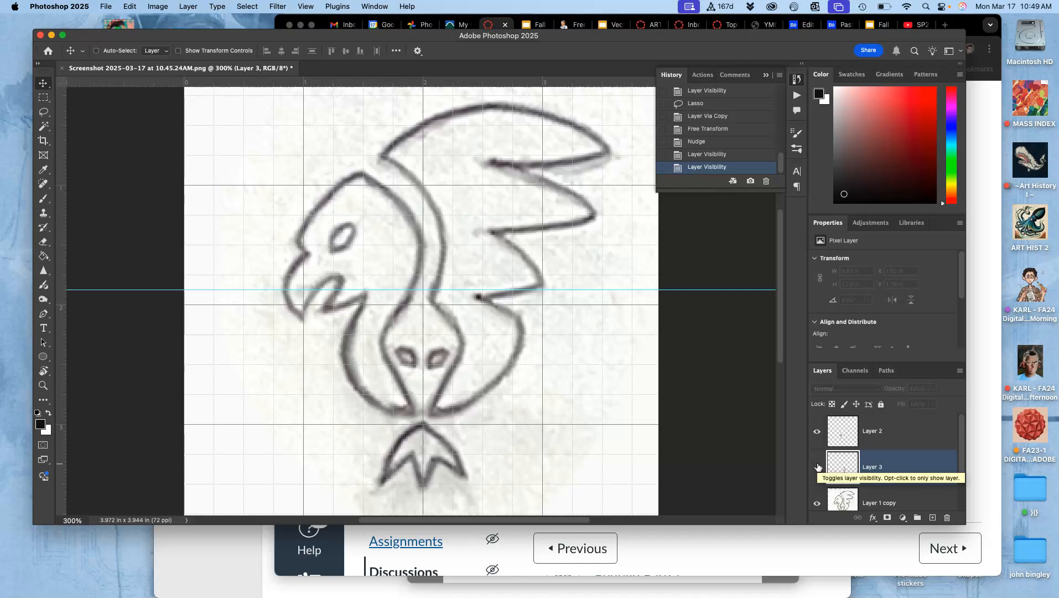
click(818, 466)
click(818, 431)
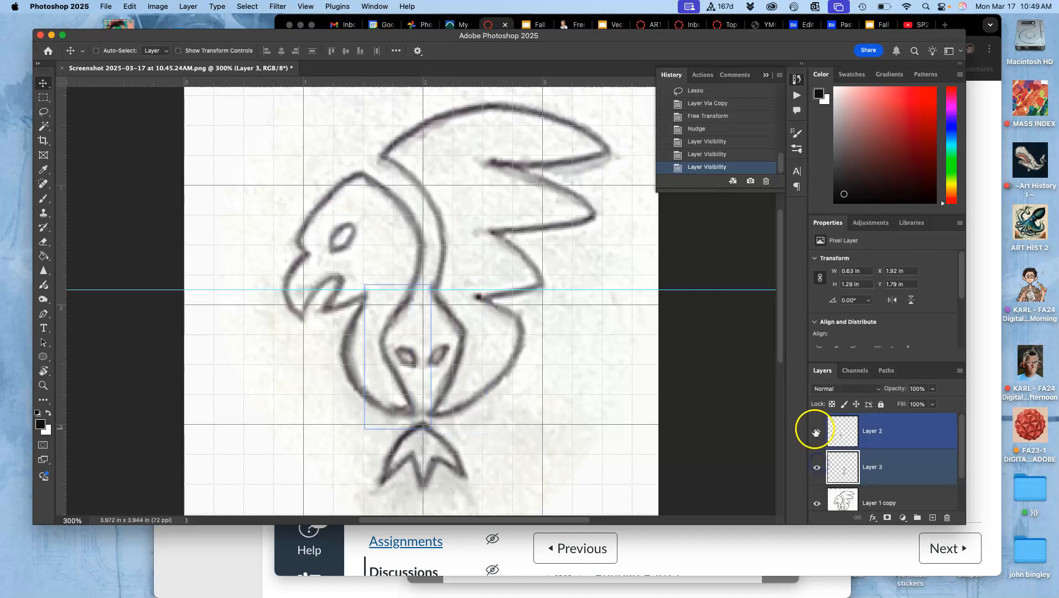
click(904, 462)
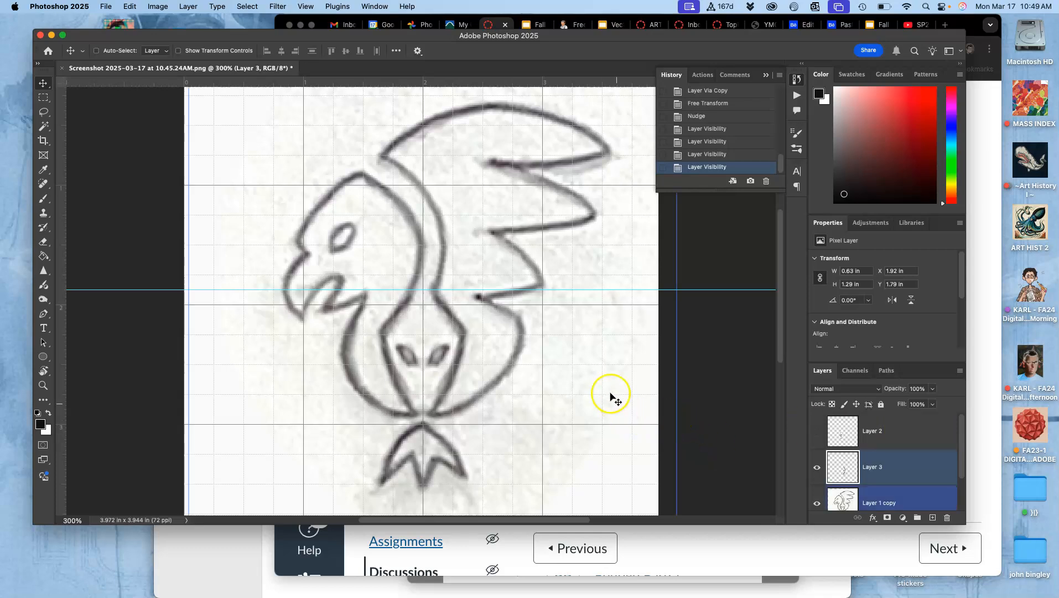
key(super+equal)
key(super+h)
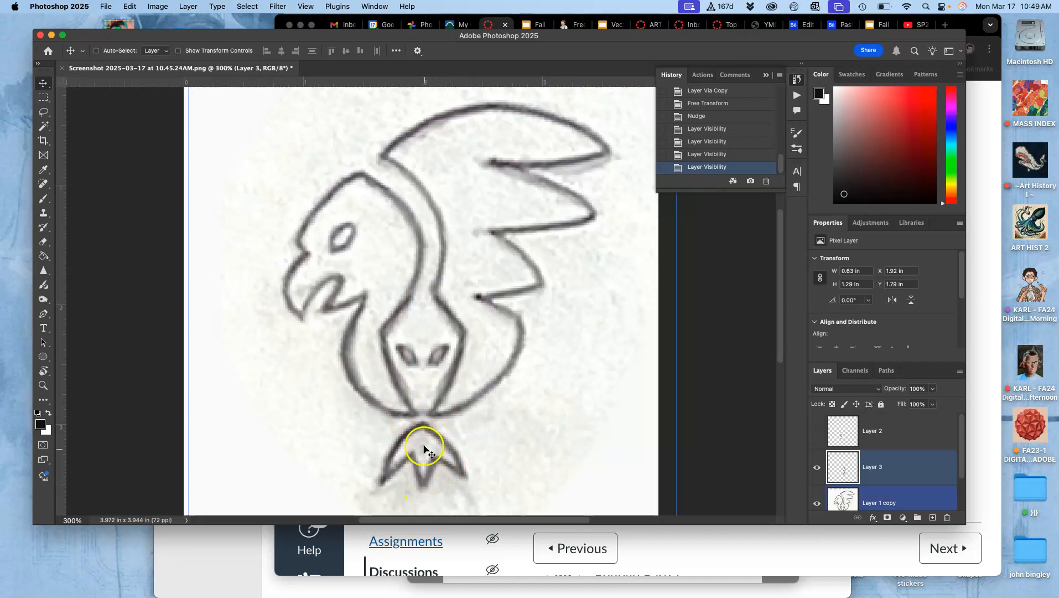
- Marquee-select the left half of the tail on Layer 1 copy along the central grid line and copy it to a new layer
scroll(857, 469, down, 1)
click(857, 470)
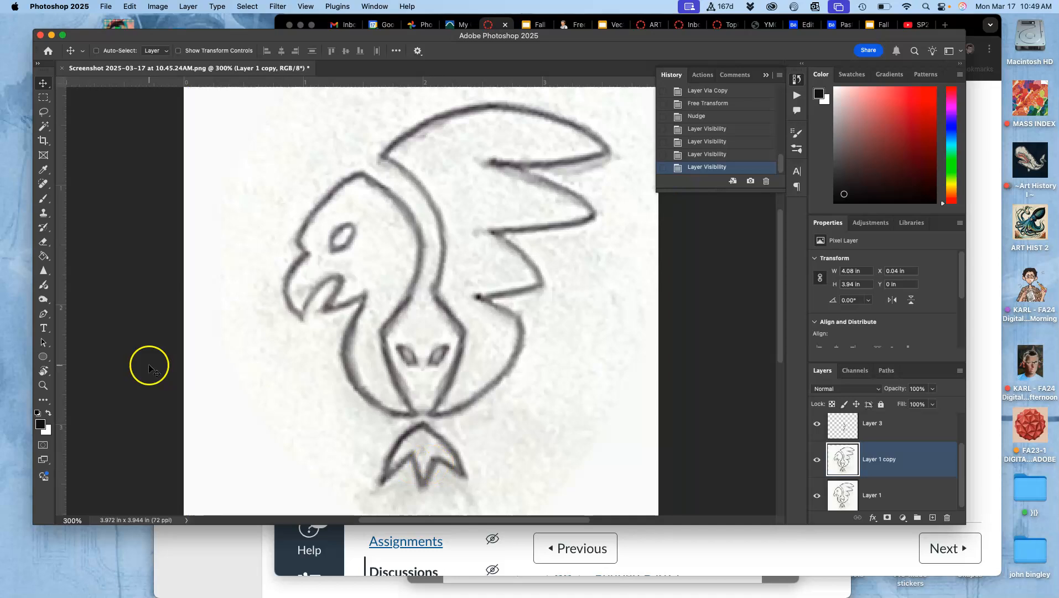
click(43, 99)
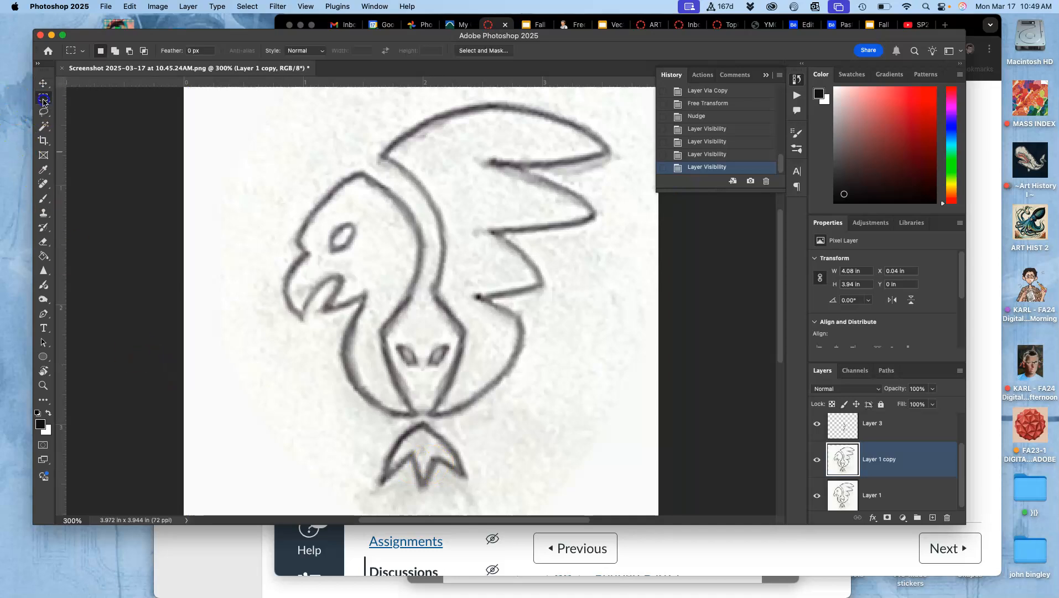
key(super+semicolon)
key(super+apostrophe)
drag(424, 418, 370, 498)
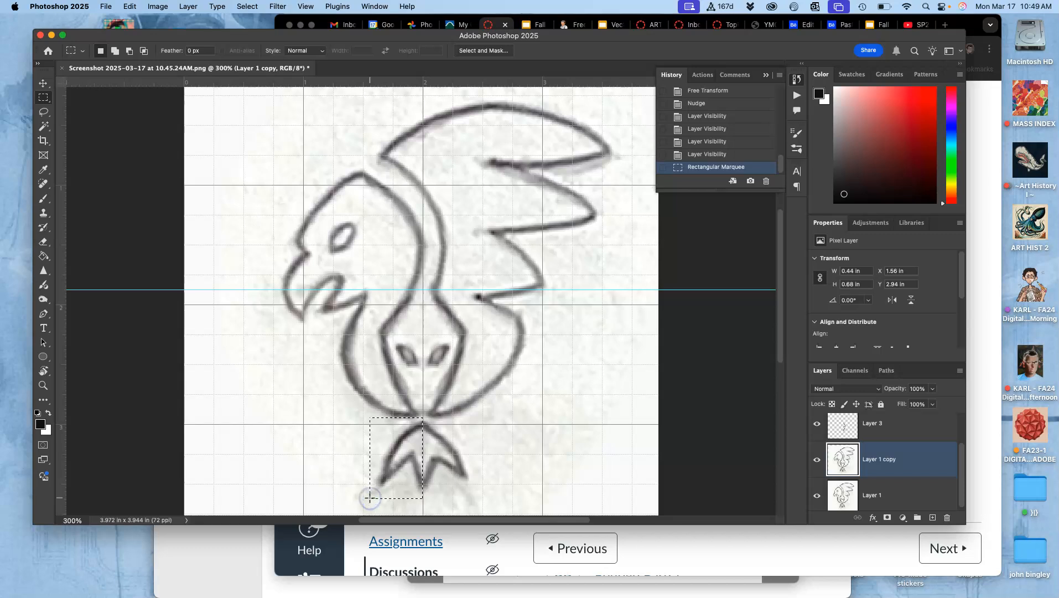
key(super+j)
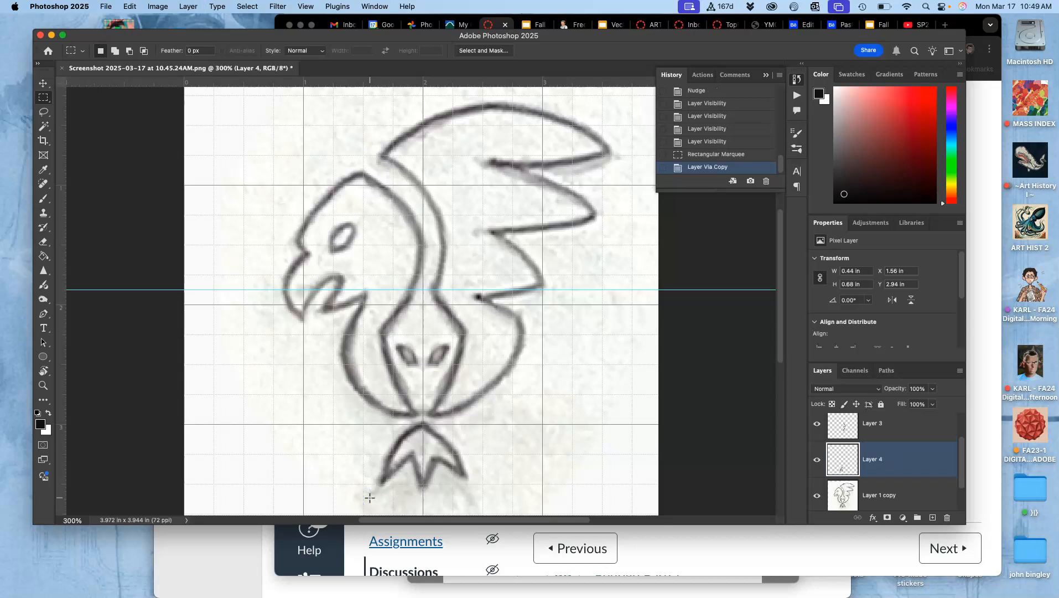
- Flip the copied half-tail horizontally, align it as the tail's right half, and apply the transform
key(super+t)
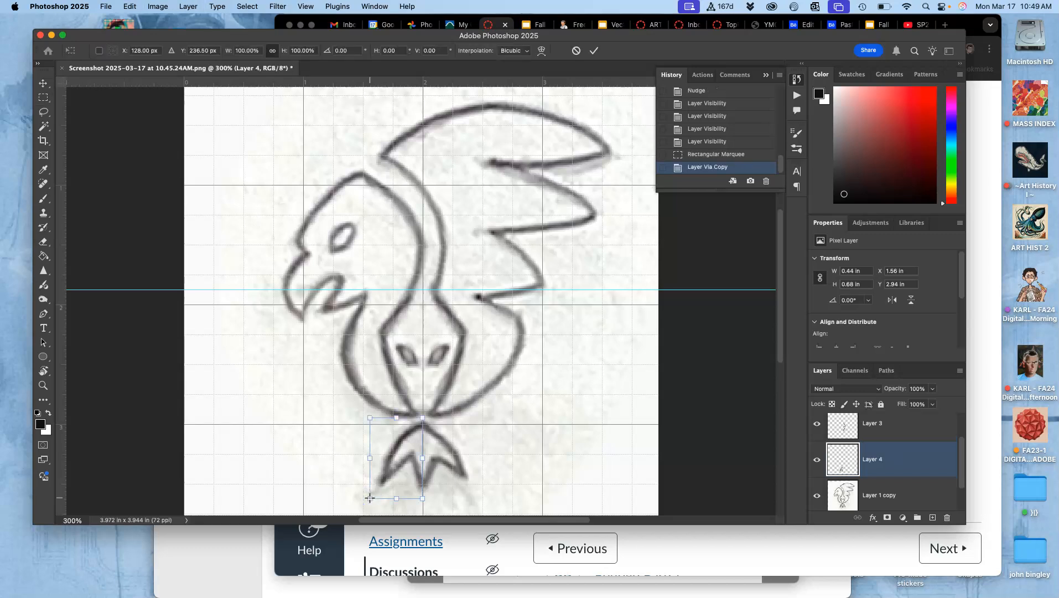
right_click(396, 460)
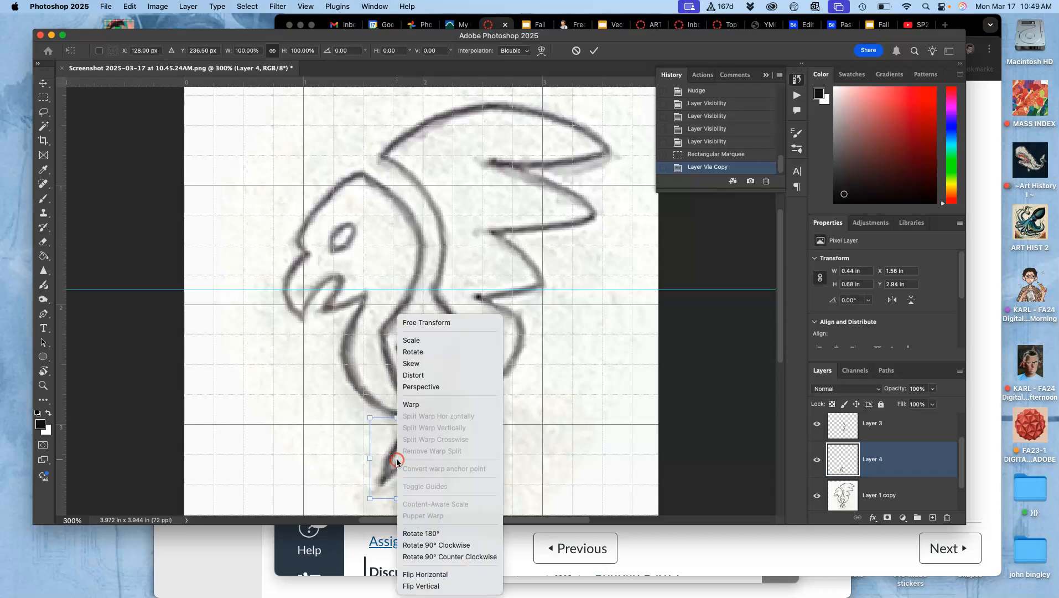
click(440, 574)
drag(398, 468, 449, 470)
key(Return)
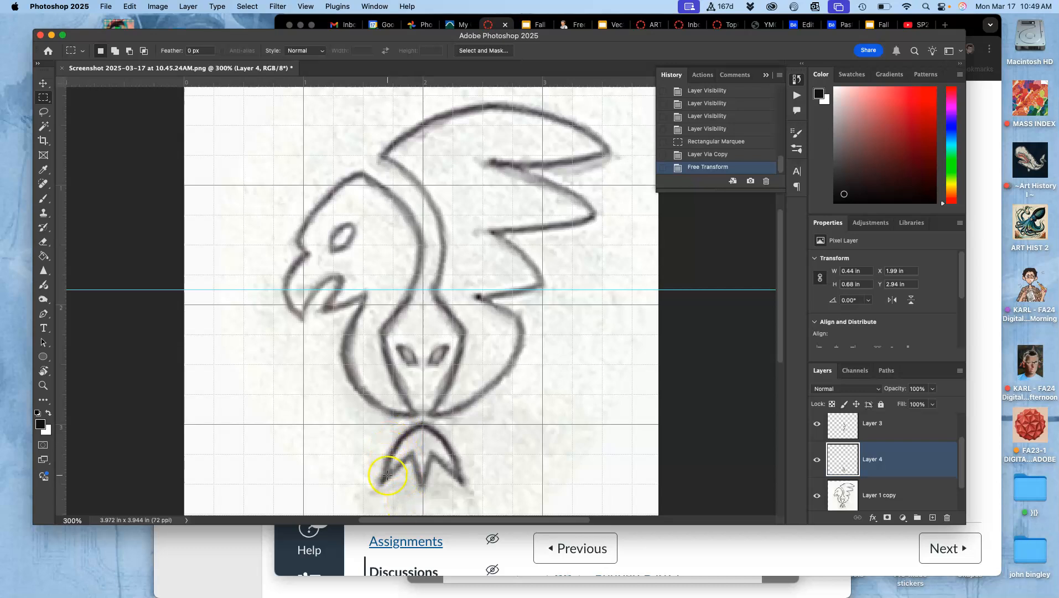
- Compare the tail with and without the mirrored half on Layer 4, and hide the grid and guides to view the whole sketch
click(817, 459)
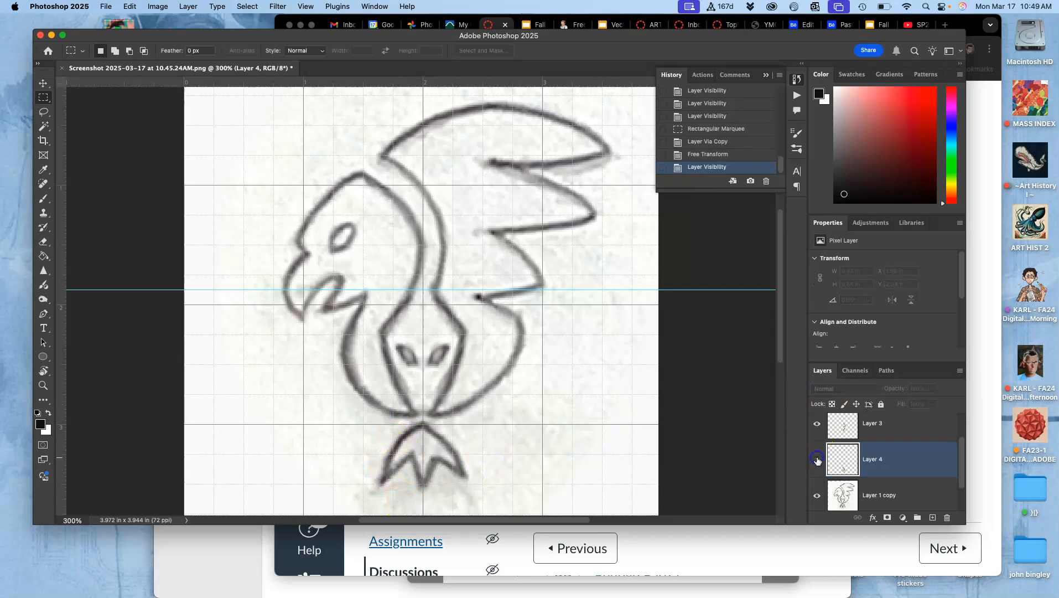
click(817, 459)
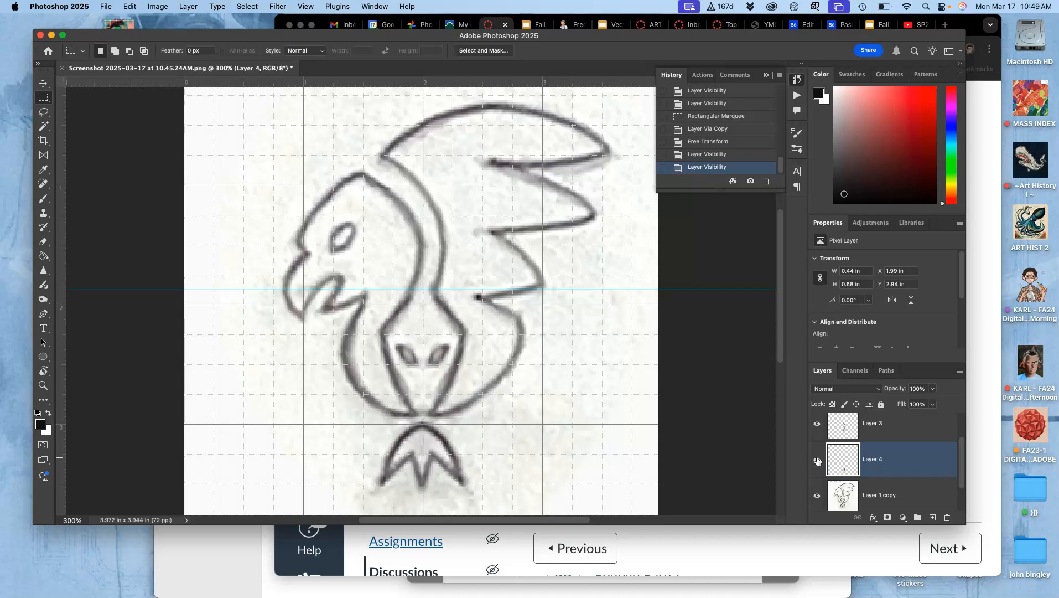
click(818, 460)
click(818, 460)
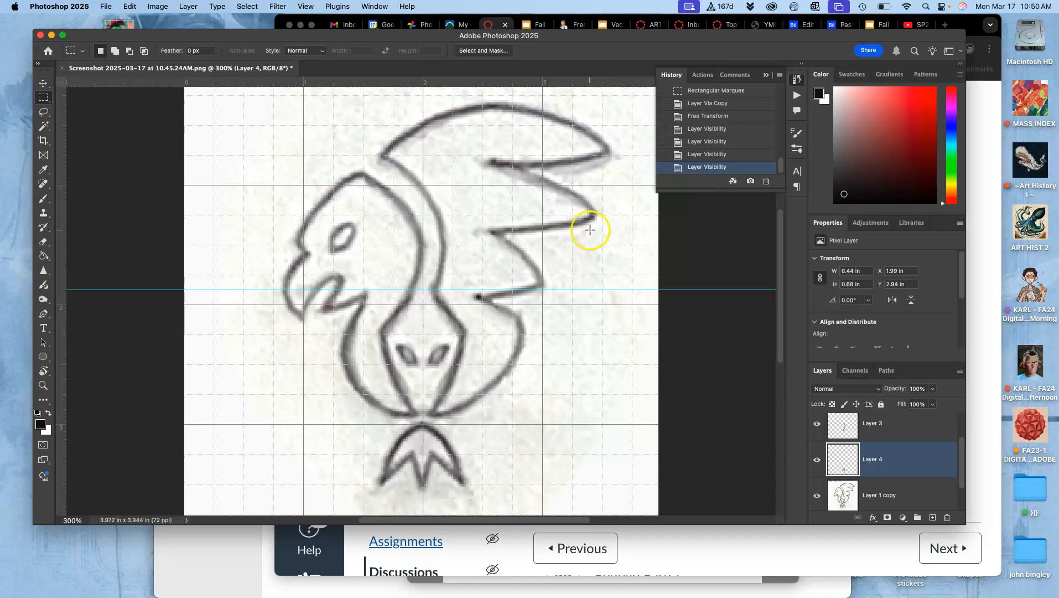
key(super+minus)
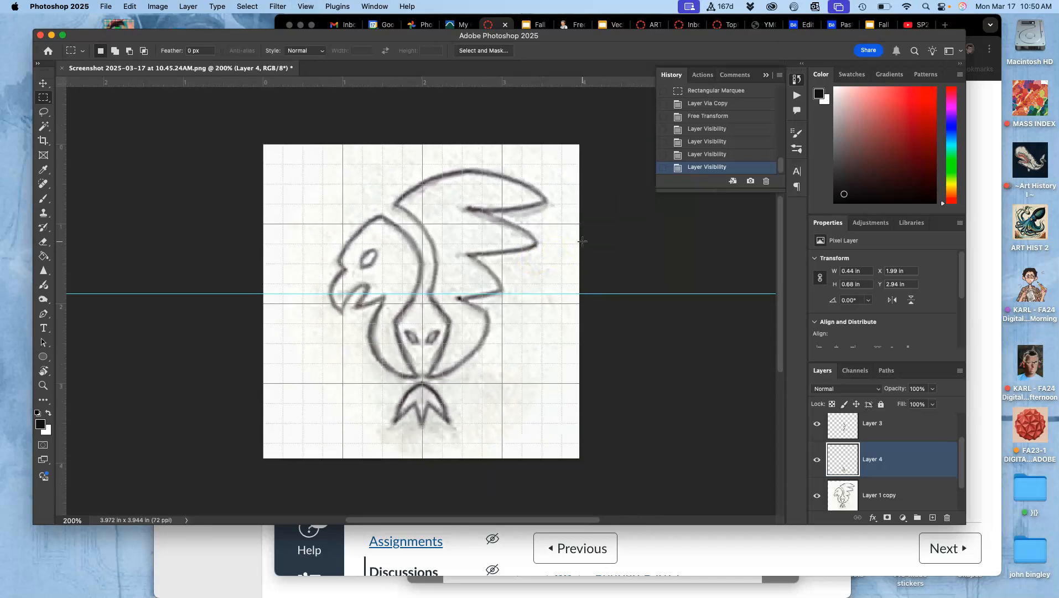
key(super+h)
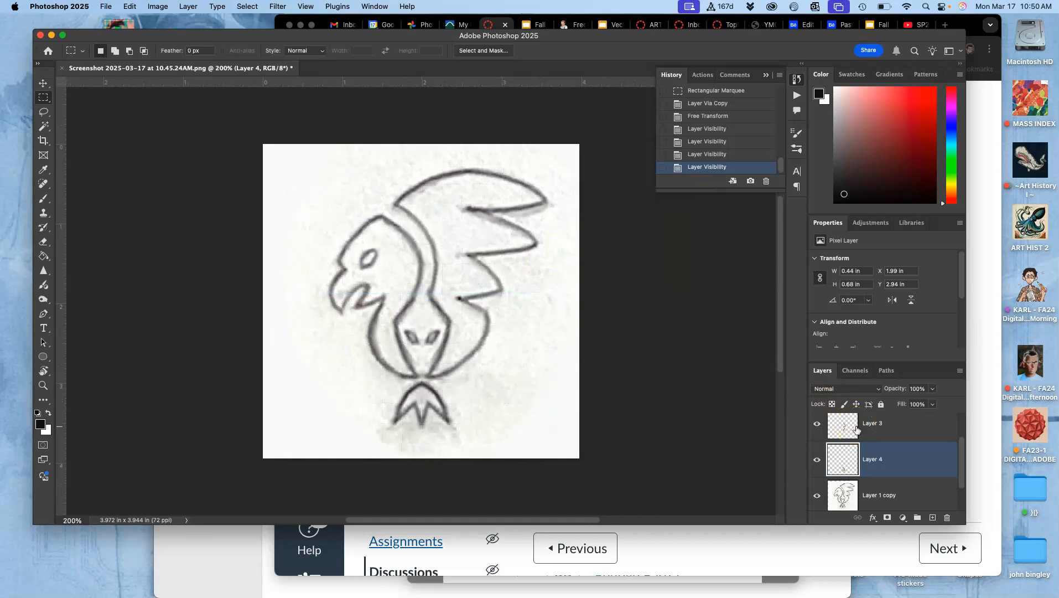
- Recheck the head version on Layer 2 by toggling its visibility, leave it hidden, and make that layer active
scroll(875, 431, up, 1)
scroll(874, 433, up, 1)
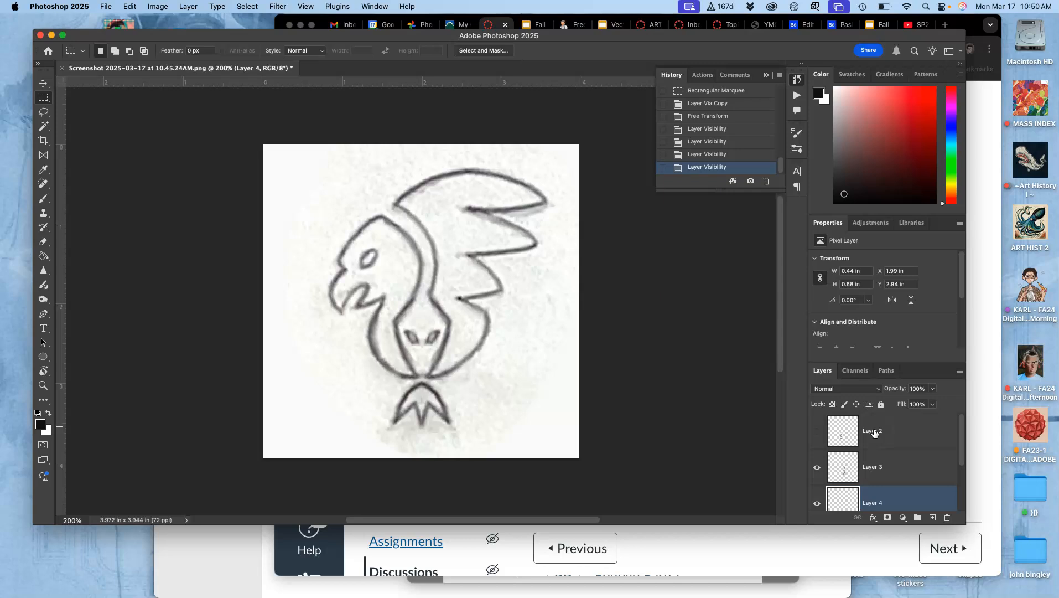
click(817, 432)
click(817, 433)
click(875, 432)
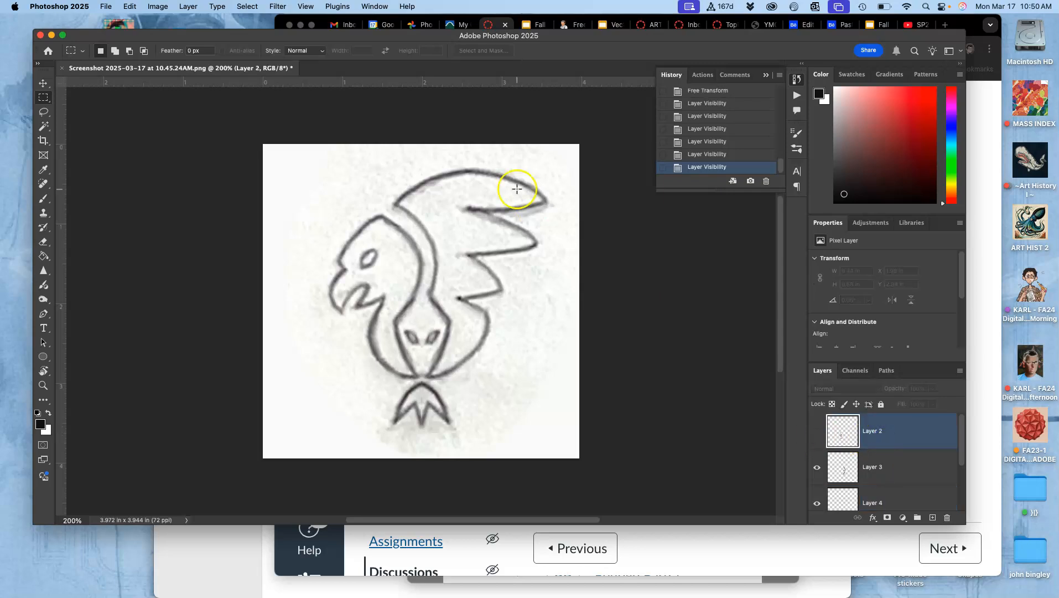
- Stamp all visible layers into a new merged layer above Layer 3, keeping the original layers
click(188, 6)
click(143, 343)
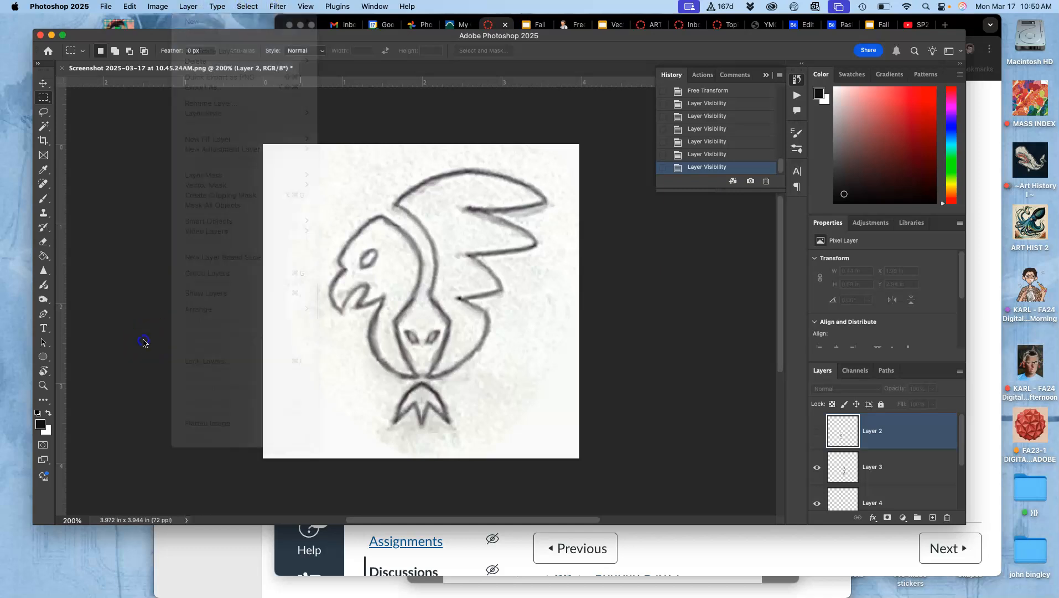
click(869, 465)
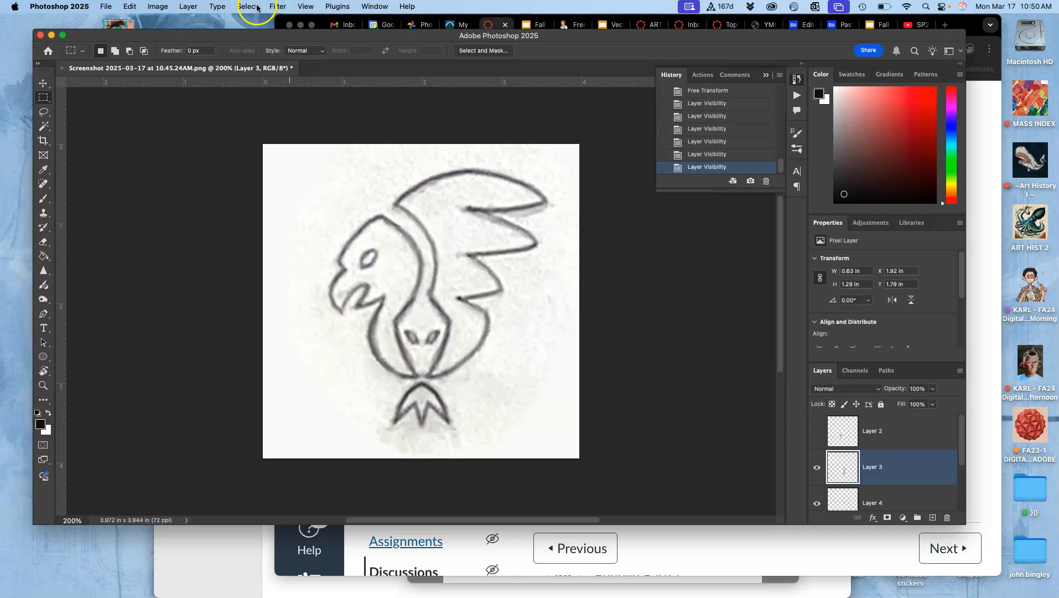
click(195, 6)
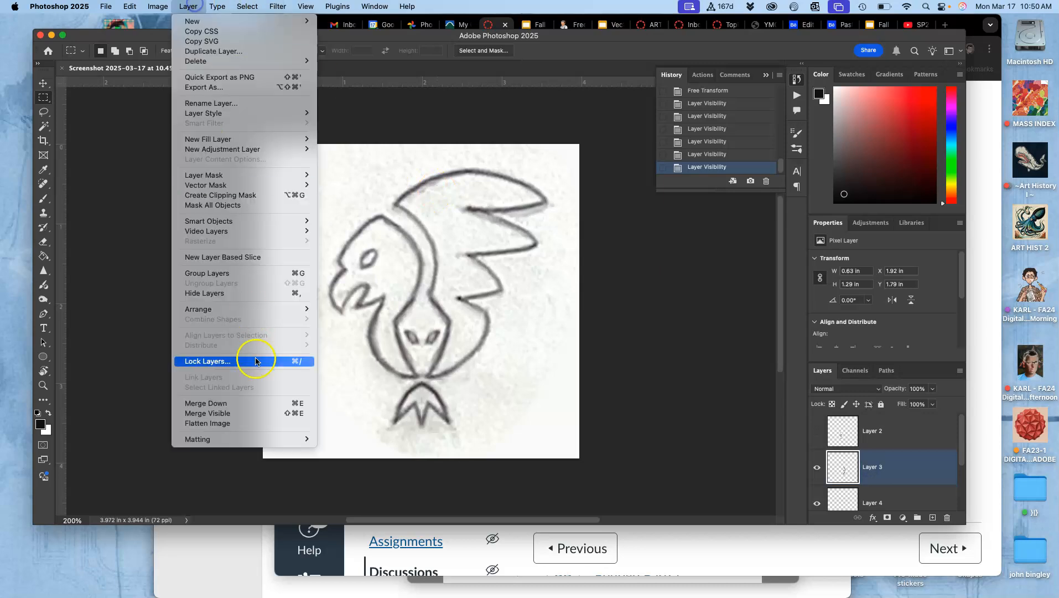
alt+click(242, 415)
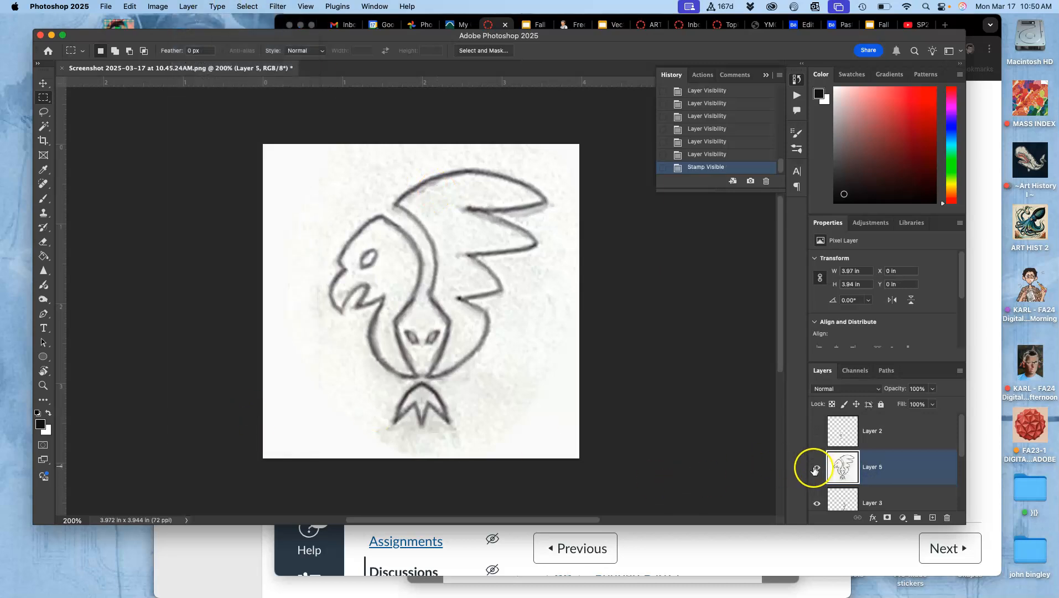
- Hide Layer 3, Layer 4 and Layer 1 copy, leaving only Layer 1 visible beneath the merged Layer 5
click(817, 502)
scroll(818, 505, down, 1)
click(818, 492)
scroll(818, 490, down, 2)
click(818, 471)
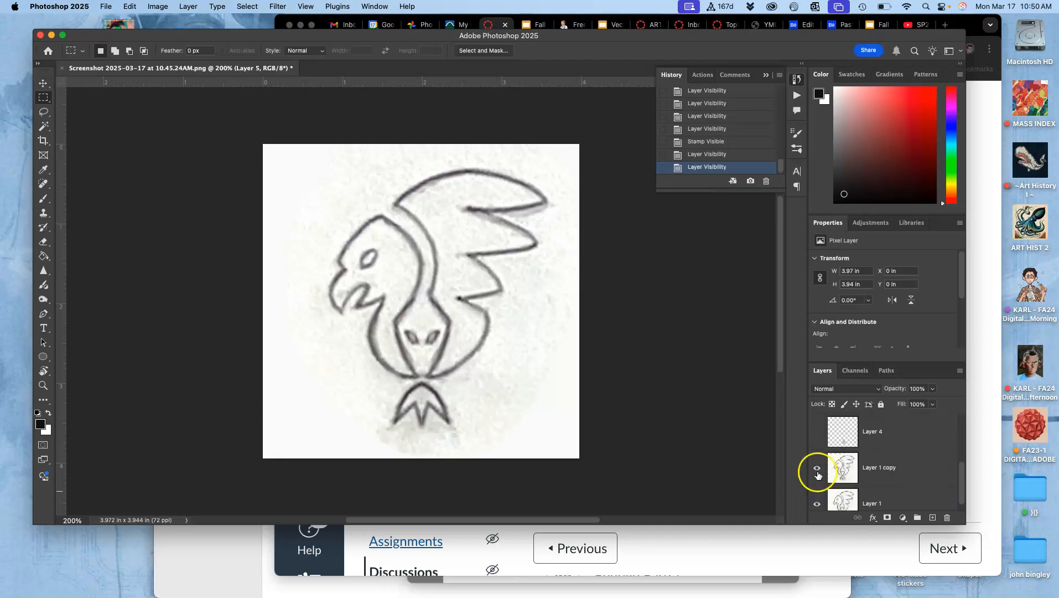
click(817, 501)
scroll(819, 498, down, 1)
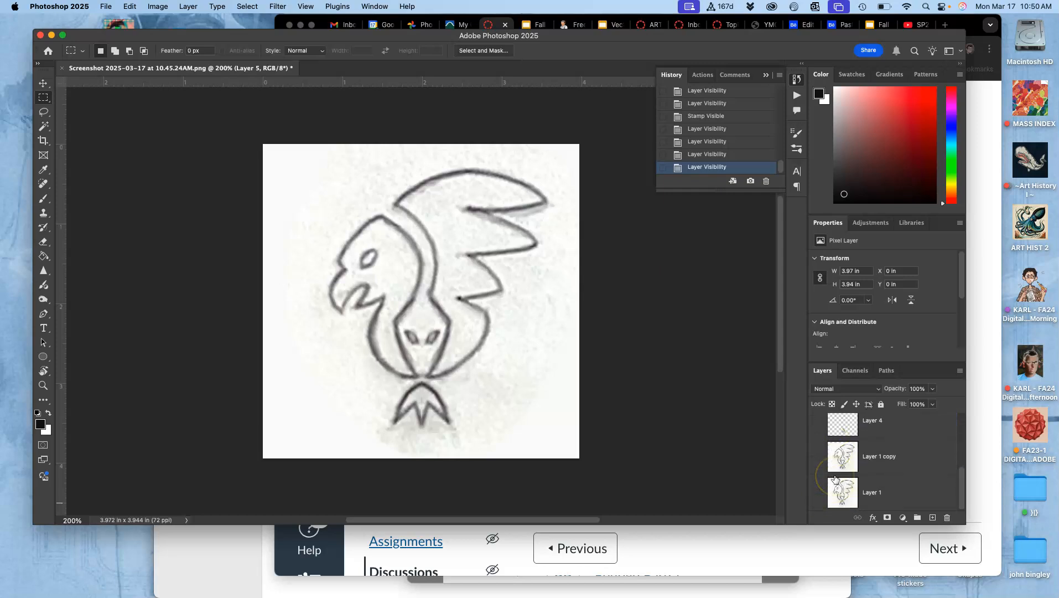
click(817, 496)
scroll(820, 493, up, 3)
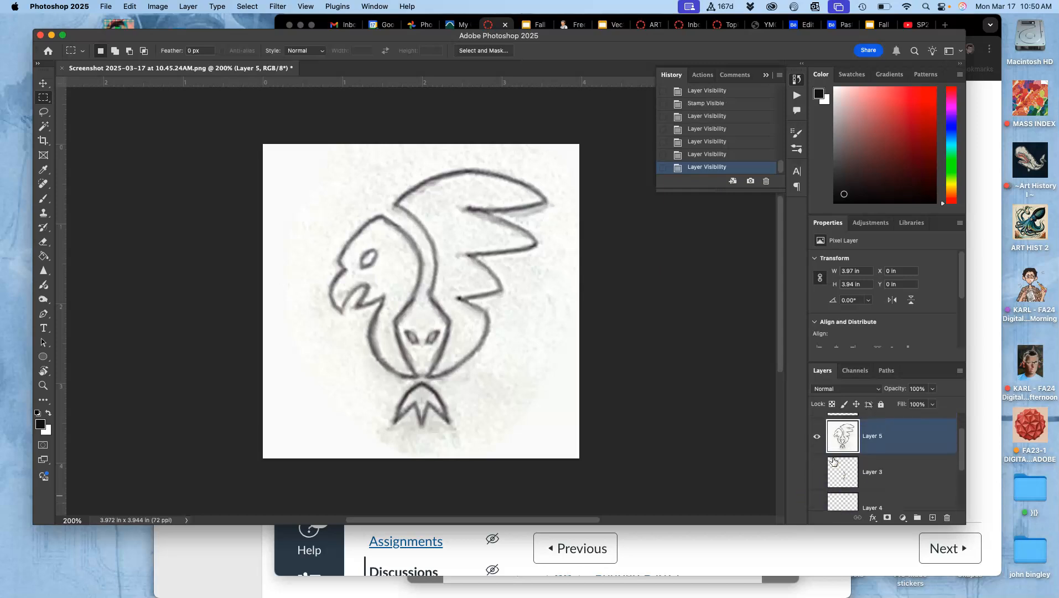
- Compare the merged sketch on Layer 5 with the original on Layer 1 by repeatedly toggling Layer 5's visibility
click(819, 437)
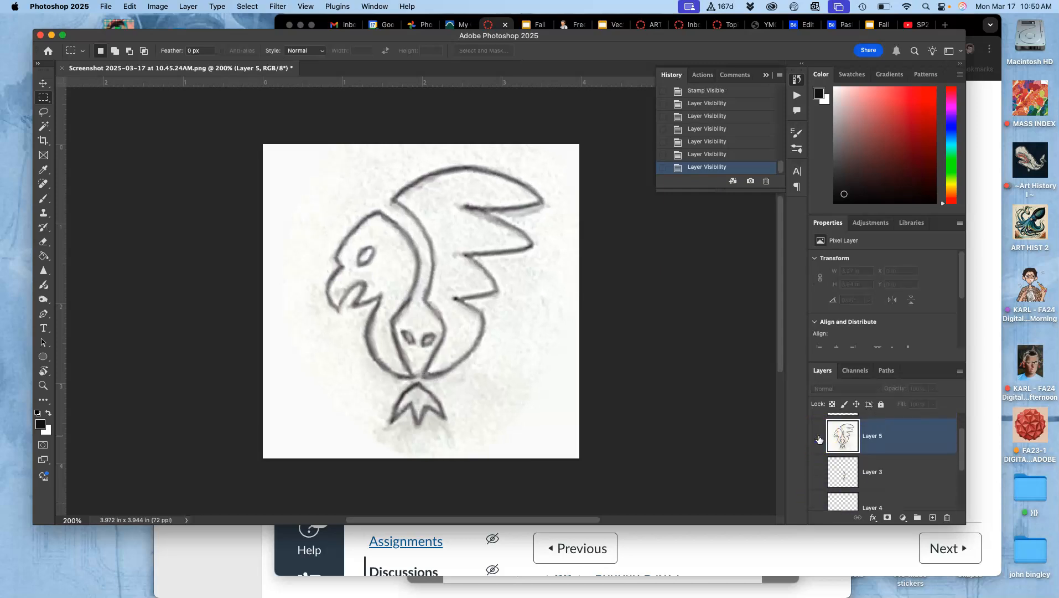
click(818, 438)
click(819, 437)
click(819, 437)
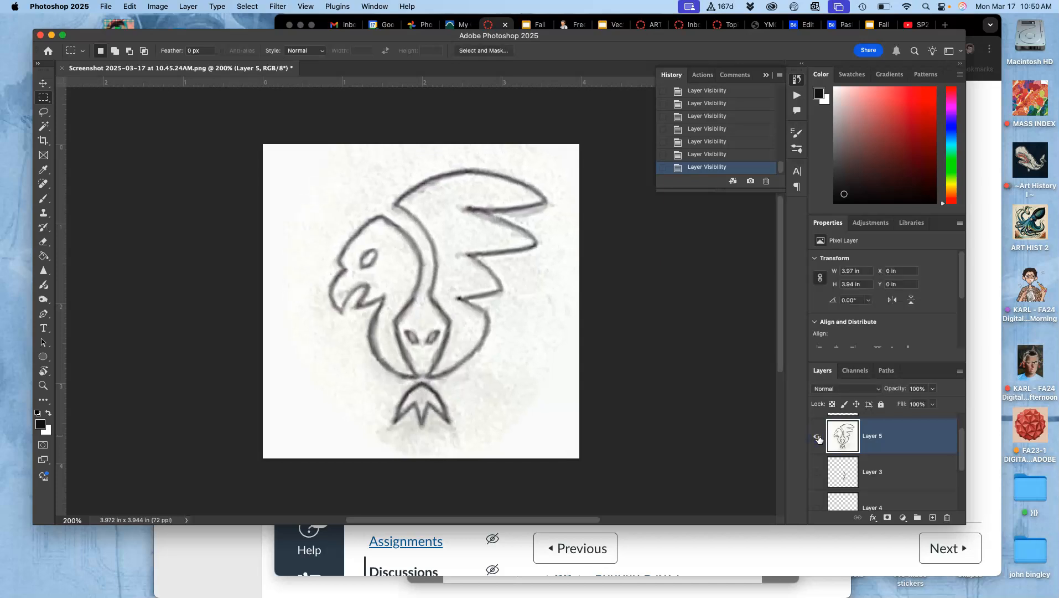
click(819, 438)
click(819, 437)
click(818, 438)
click(819, 437)
click(819, 437)
click(819, 437)
scroll(881, 454, up, 1)
scroll(884, 451, up, 2)
- Duplicate Layer 5 and squash the copy vertically from its upper edge to about 94% height, applying the transform
key(ctrl+j)
key(ctrl+t)
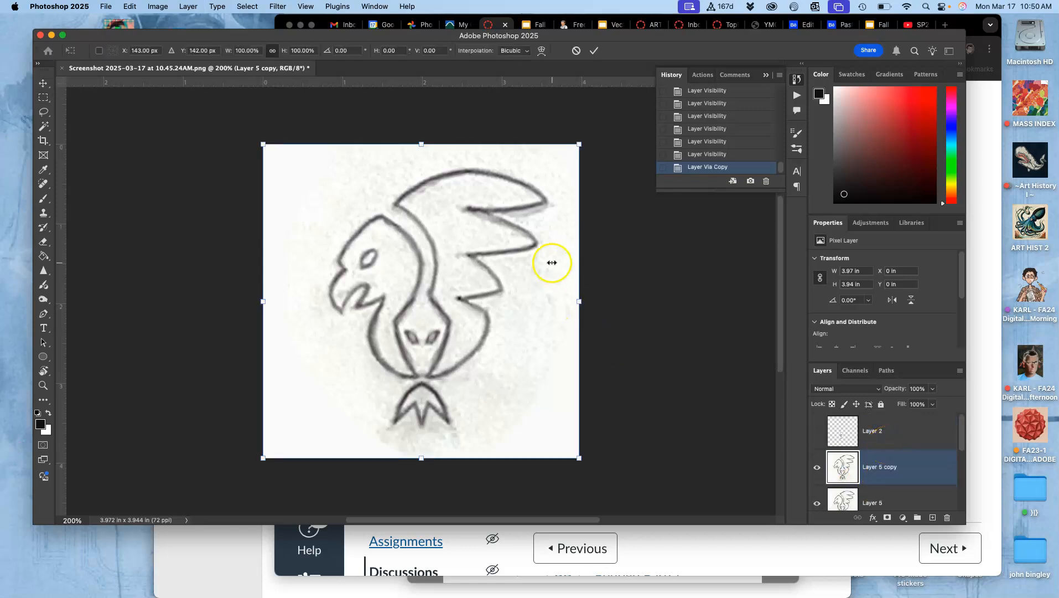
drag(423, 145, 423, 164)
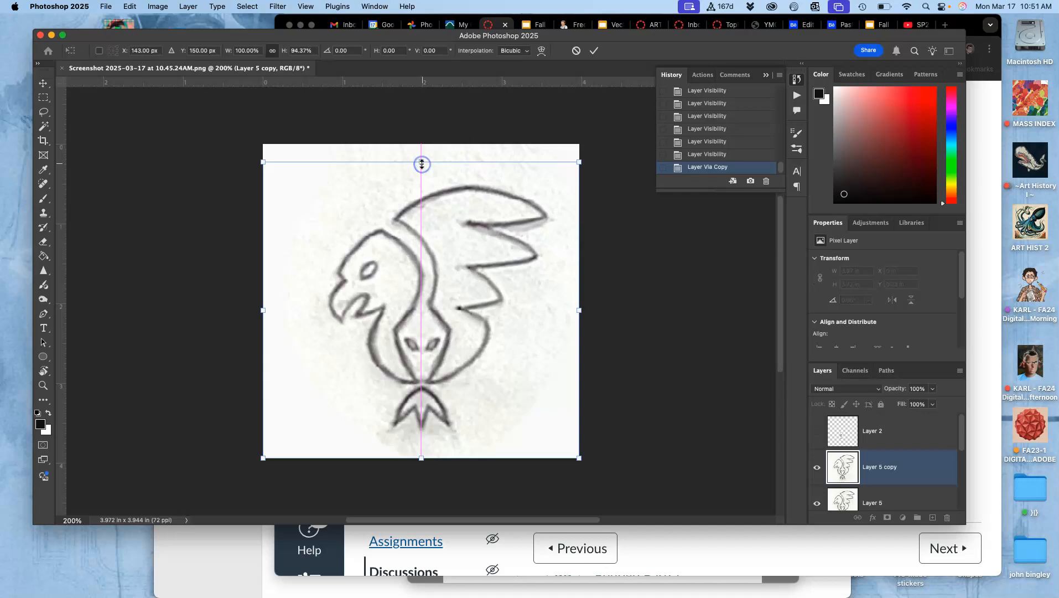
key(Return)
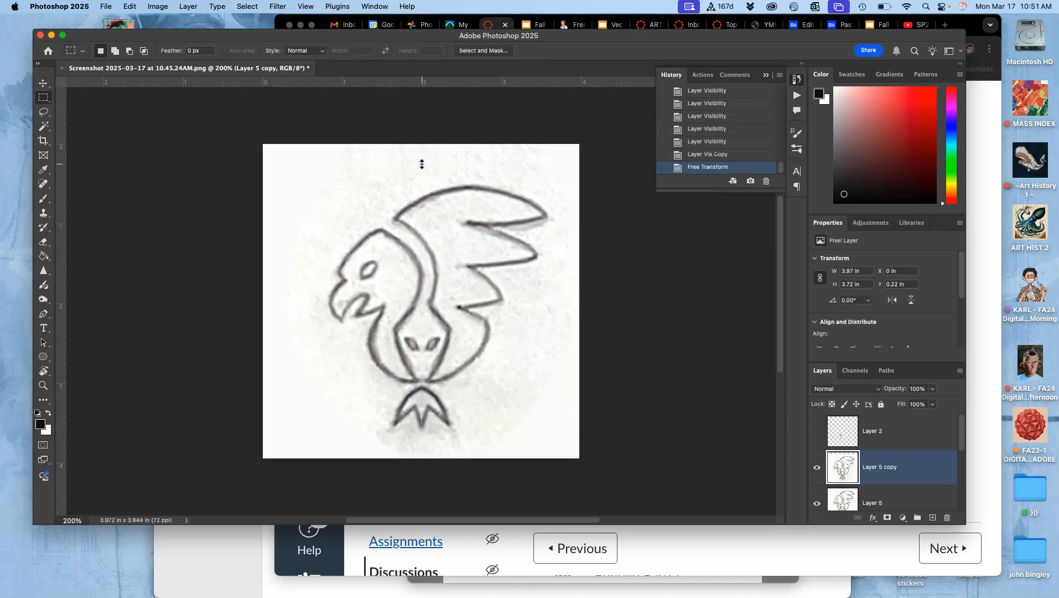
- Compare the squashed copy with the merged sketch on Layer 5 by toggling the copy's visibility
click(817, 468)
click(817, 469)
click(816, 468)
click(816, 468)
- Duplicate Layer 5 copy and stretch the duplicate upward to about 118% of its height
click(853, 472)
key(super+j)
key(super+t)
click(488, 244)
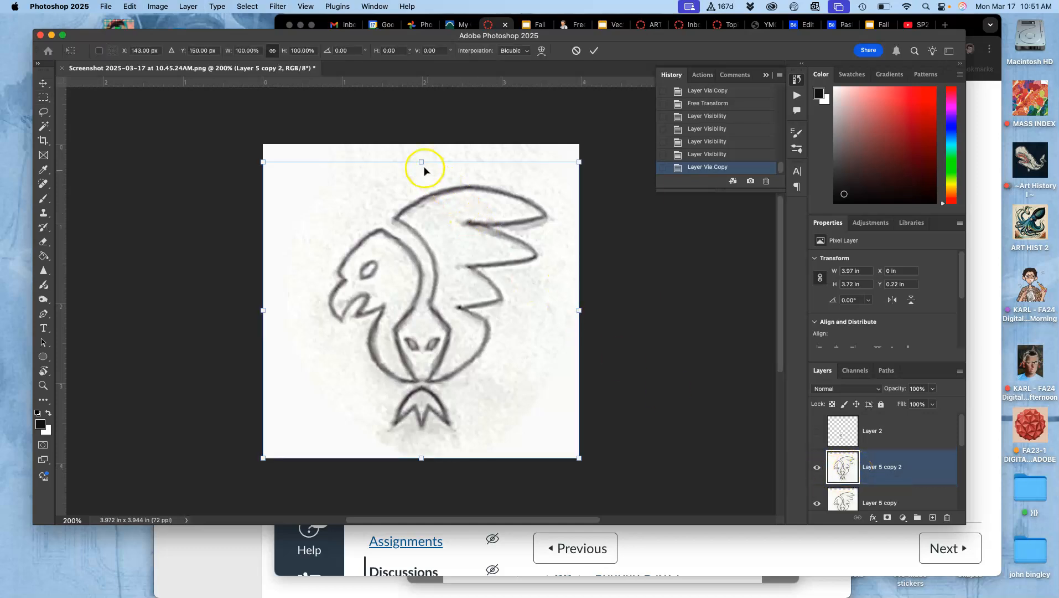
drag(421, 162, 418, 108)
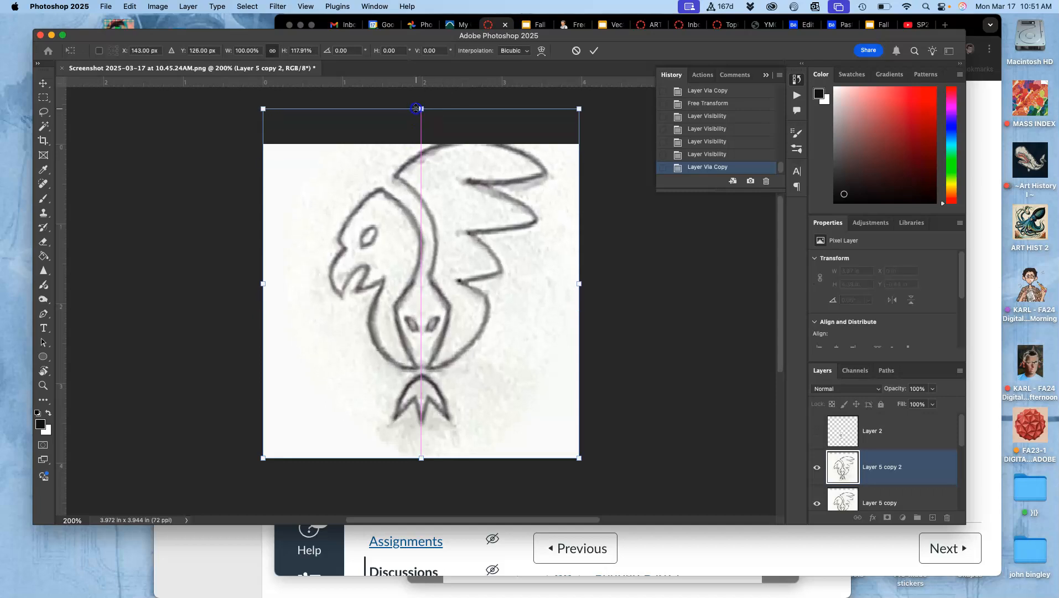
- Nudge the stretched sketch down until its wing fits inside the canvas, and apply the transform
key(Down)
key(Down)
key(Down)
key(Down)
key(Down)
key(Down)
key(Down)
key(Down)
key(Down)
key(Down)
key(Down)
key(Down)
key(Down)
key(Down)
key(Down)
key(Down)
key(Down)
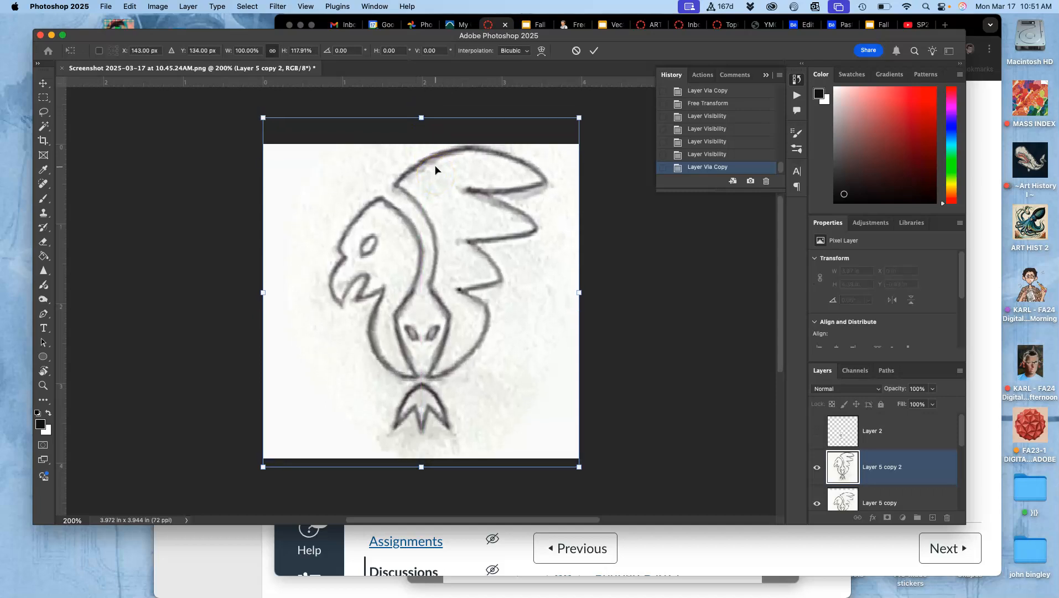
key(Return)
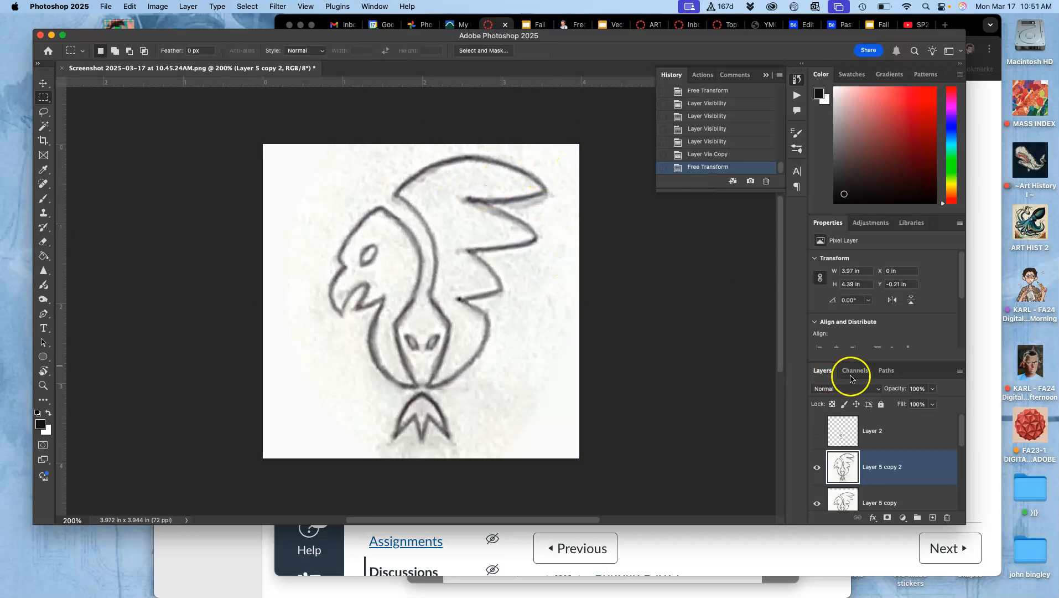
- Compare the stretched, squashed and merged versions by toggling visibility, leave Layer 5 copy 2 hidden, and make Layer 5 copy active
click(816, 471)
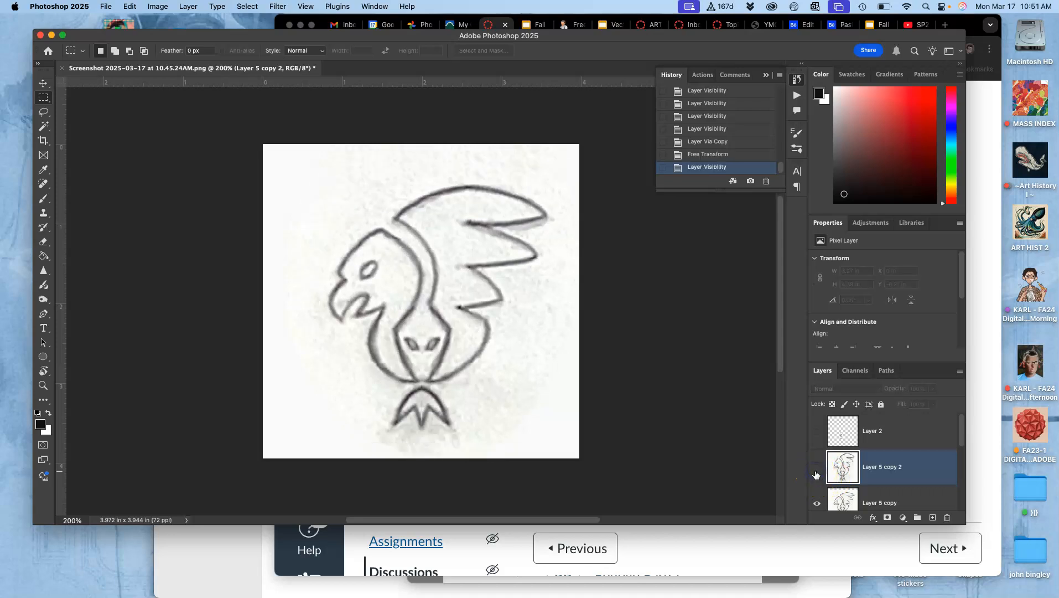
scroll(816, 474, down, 1)
click(818, 470)
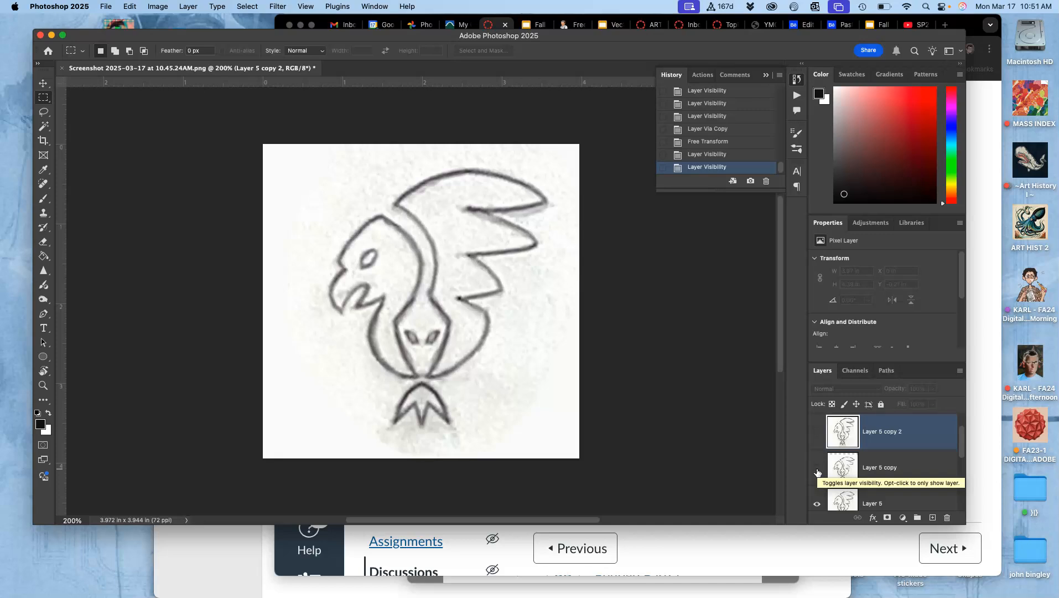
click(818, 471)
click(817, 433)
click(818, 438)
click(868, 469)
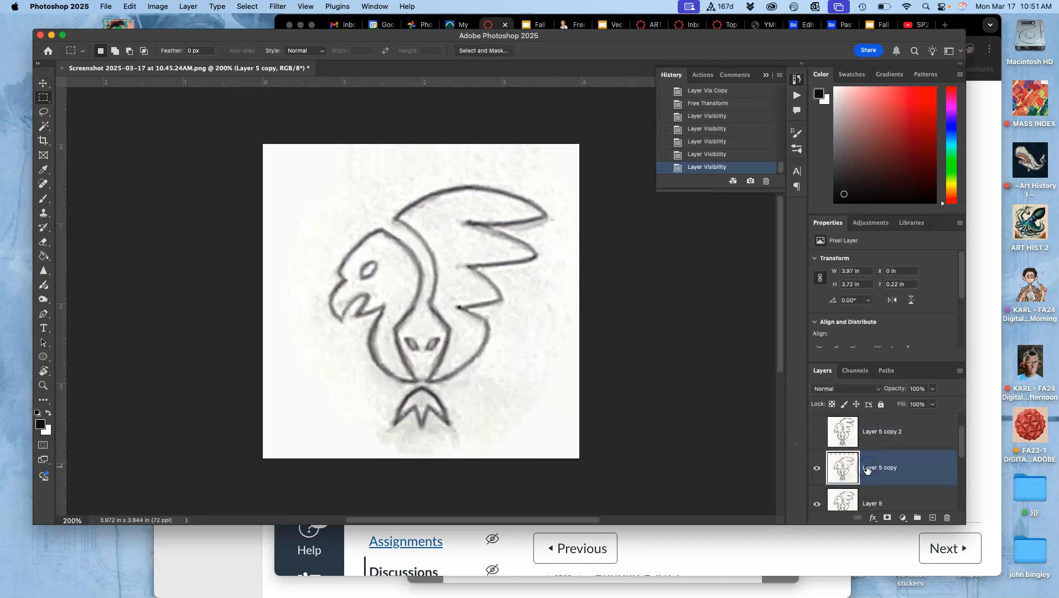